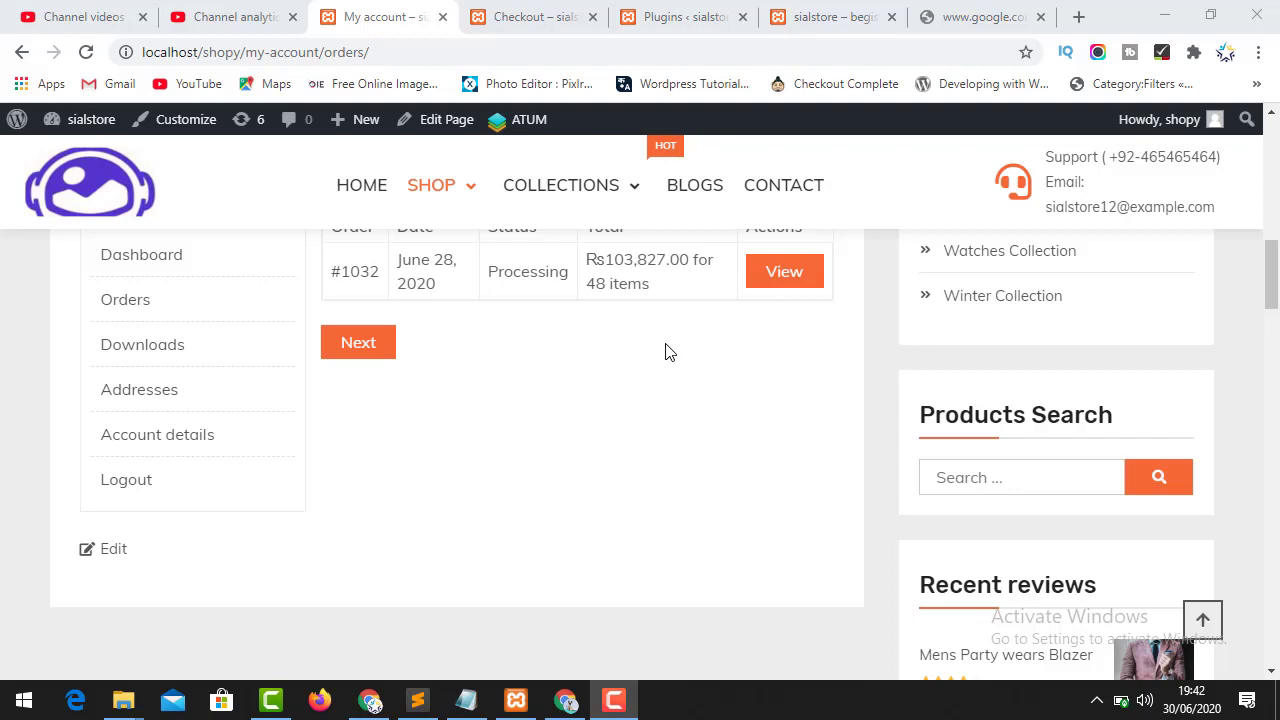
Close the plugin details overlay on the Plugins page and copy the User Switching plugin's name from the list.
{"action": "left_click", "coordinate": [636, 10]}
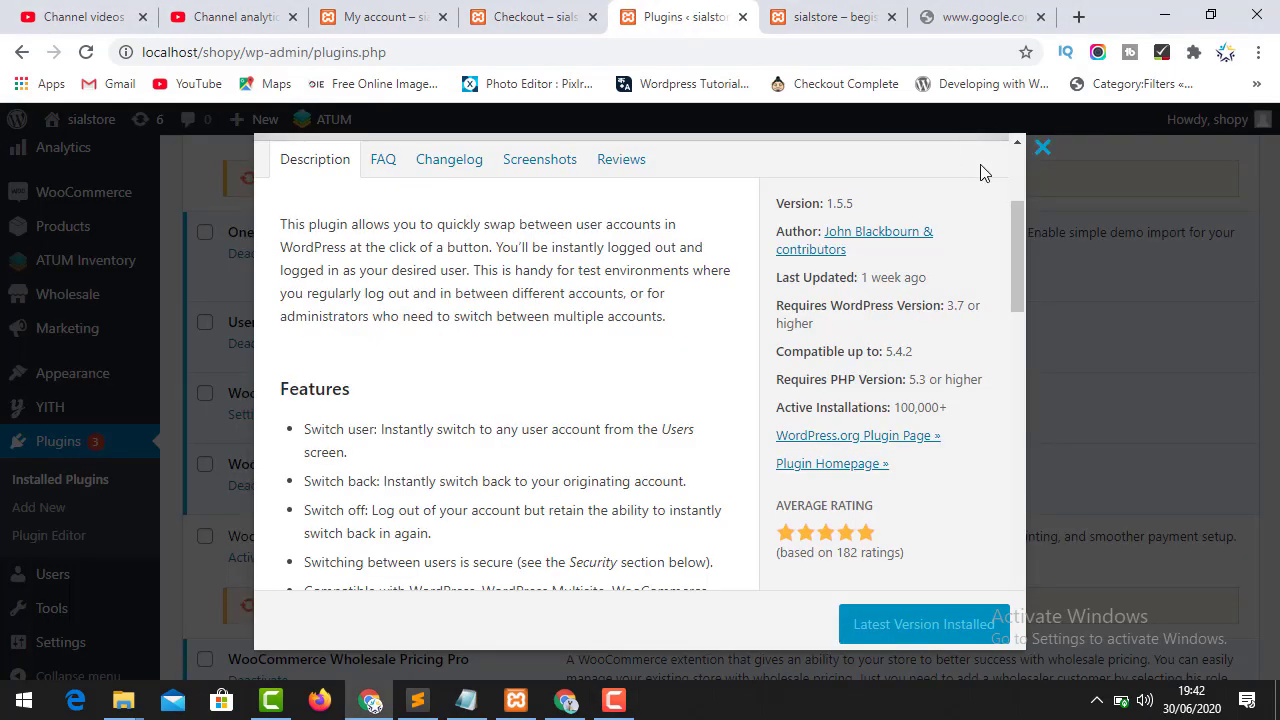
{"action": "left_click", "coordinate": [1039, 149]}
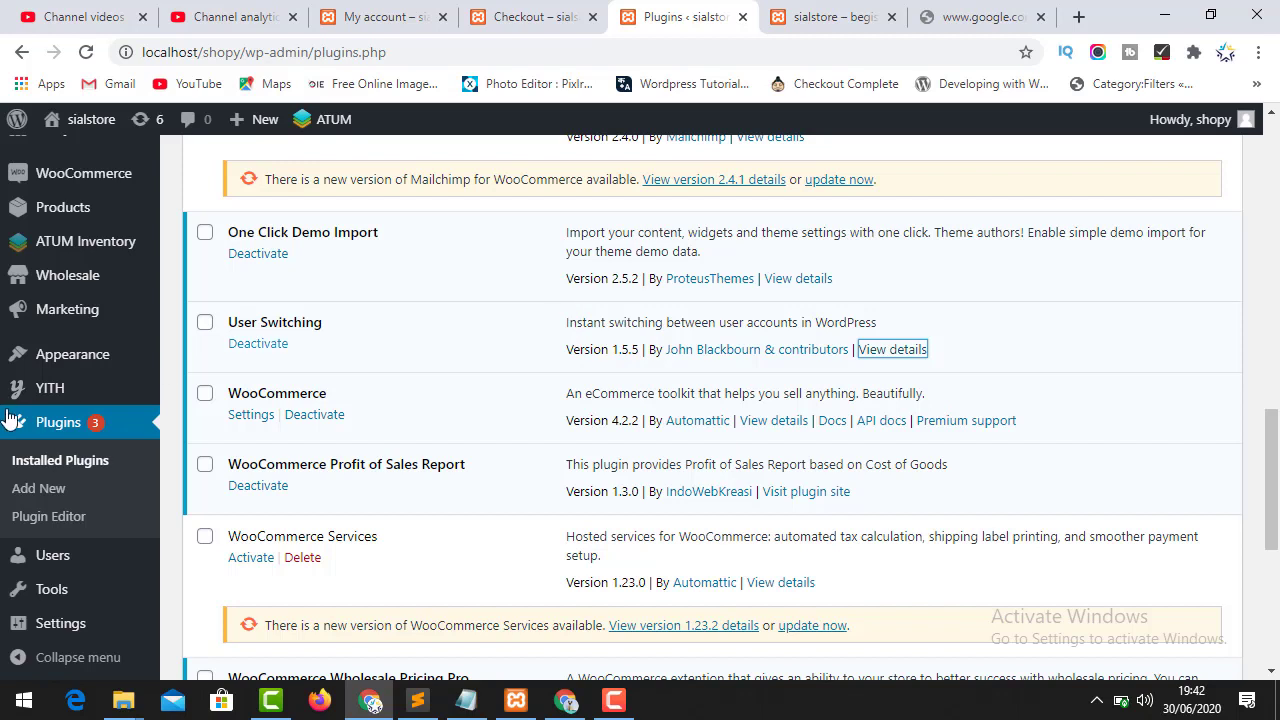
{"action": "double_click", "coordinate": [253, 326]}
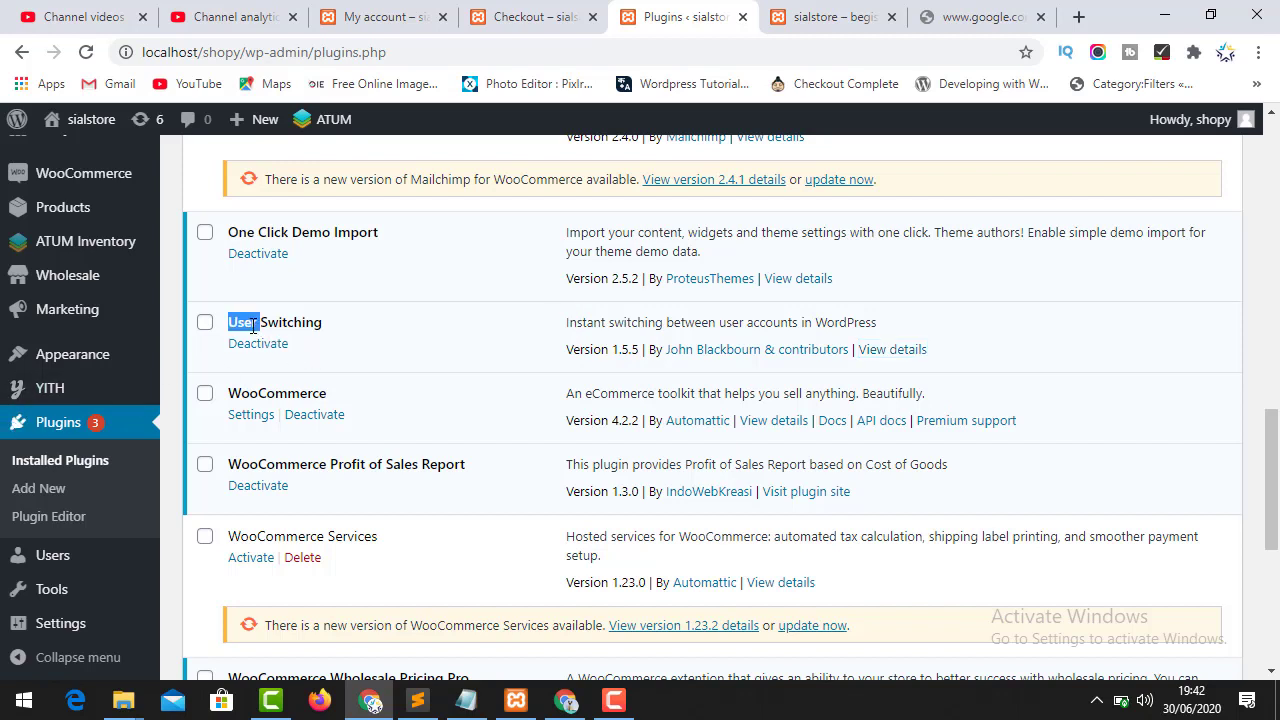
{"action": "triple_click", "coordinate": [291, 325]}
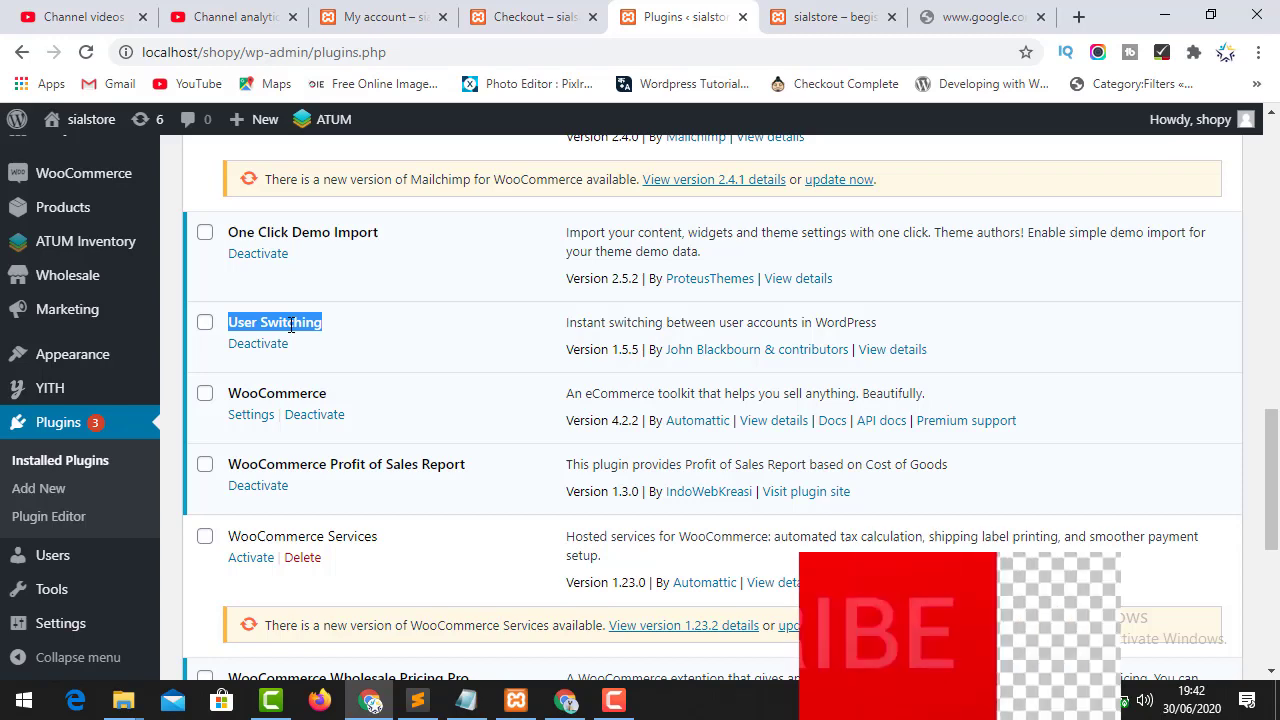
{"action": "key", "text": "ctrl+c"}
Search Google for User Switching in a new tab, open the plugin's WordPress.org page and view its description.
{"action": "key", "text": "ctrl+t"}
{"action": "key", "text": "ctrl+v"}
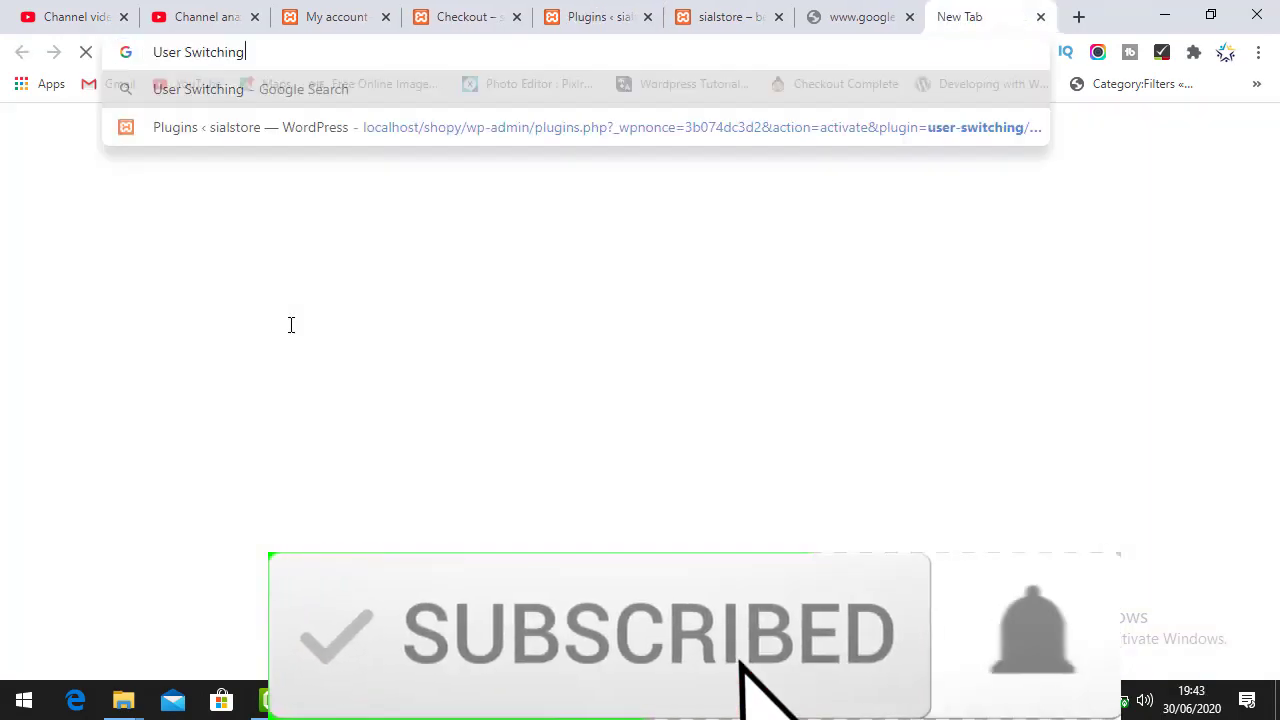
{"action": "key", "text": "Return"}
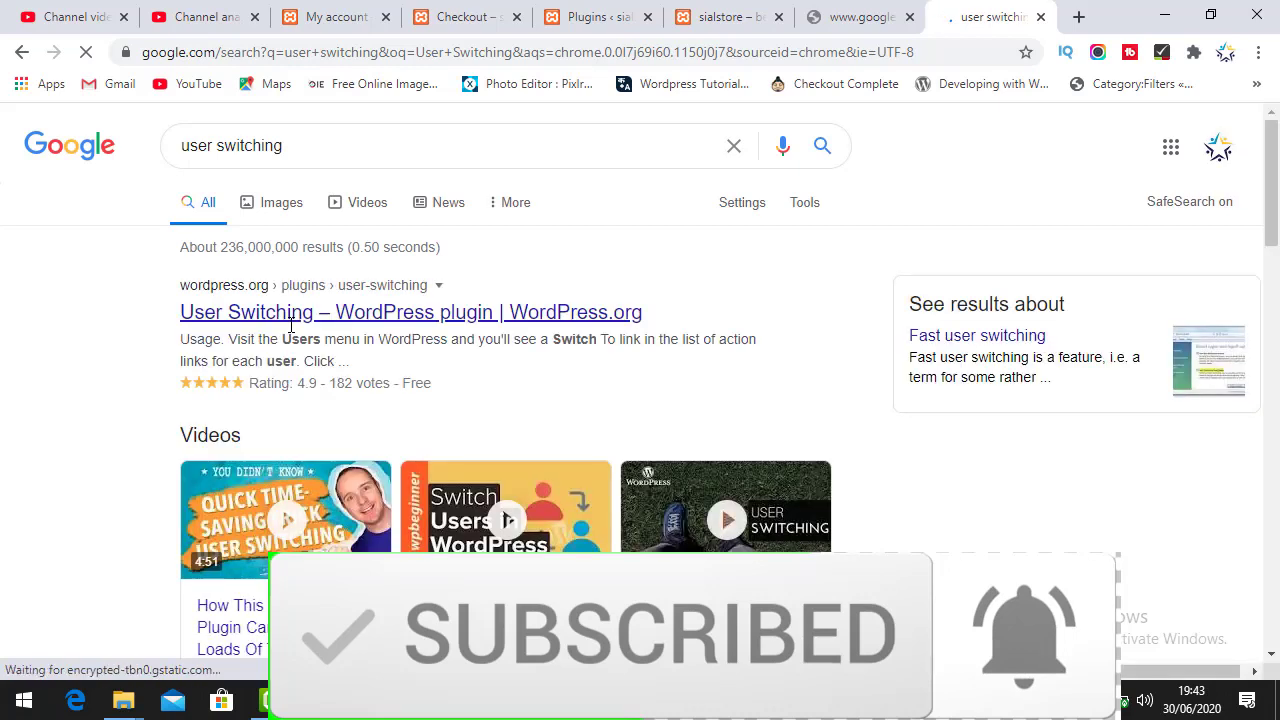
{"action": "left_click", "coordinate": [287, 312]}
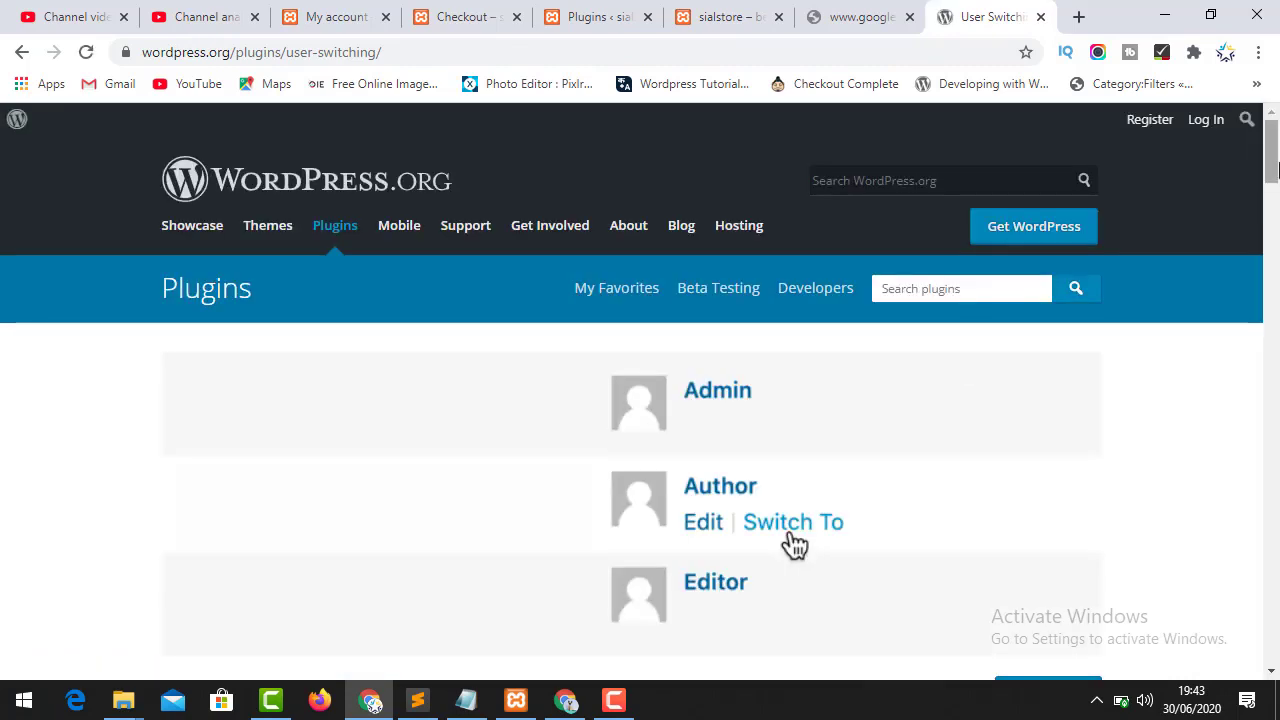
{"action": "left_click_drag", "start_coordinate": [1274, 165], "coordinate": [1274, 215]}
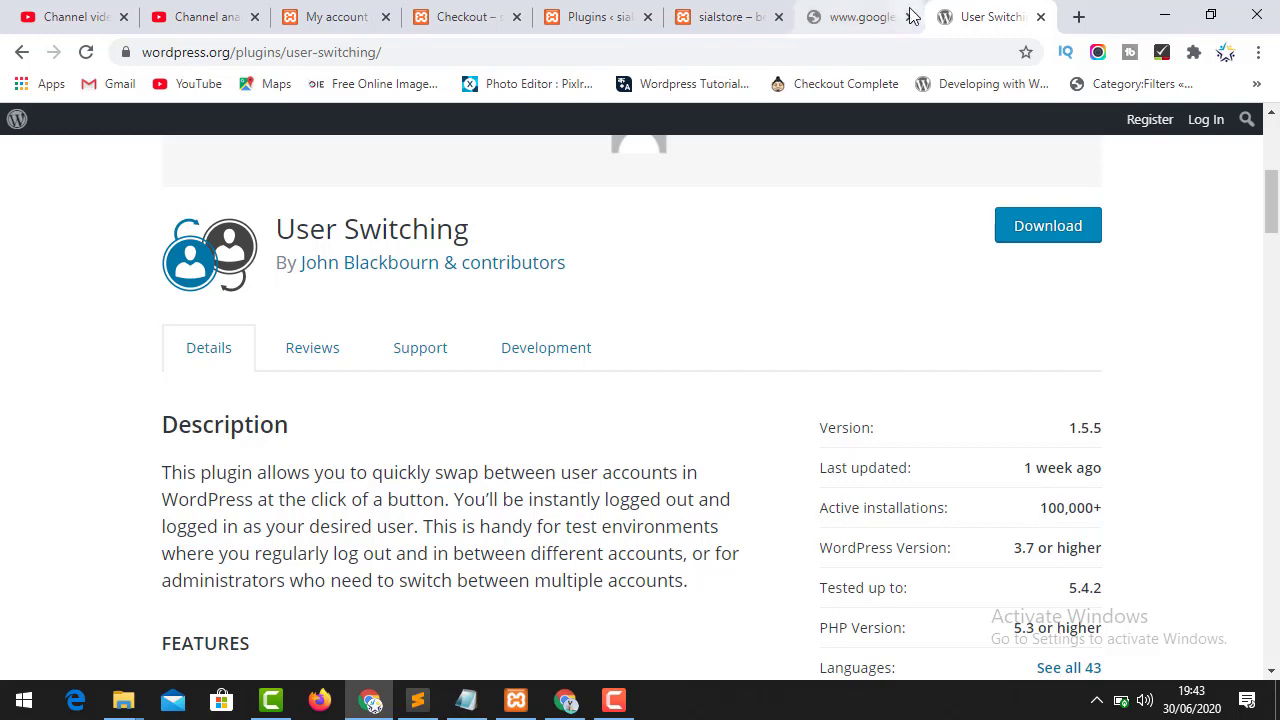
Open the site's Users list from the WordPress admin and search it for the last-listed wholesaler's username.
{"action": "left_click", "coordinate": [570, 10]}
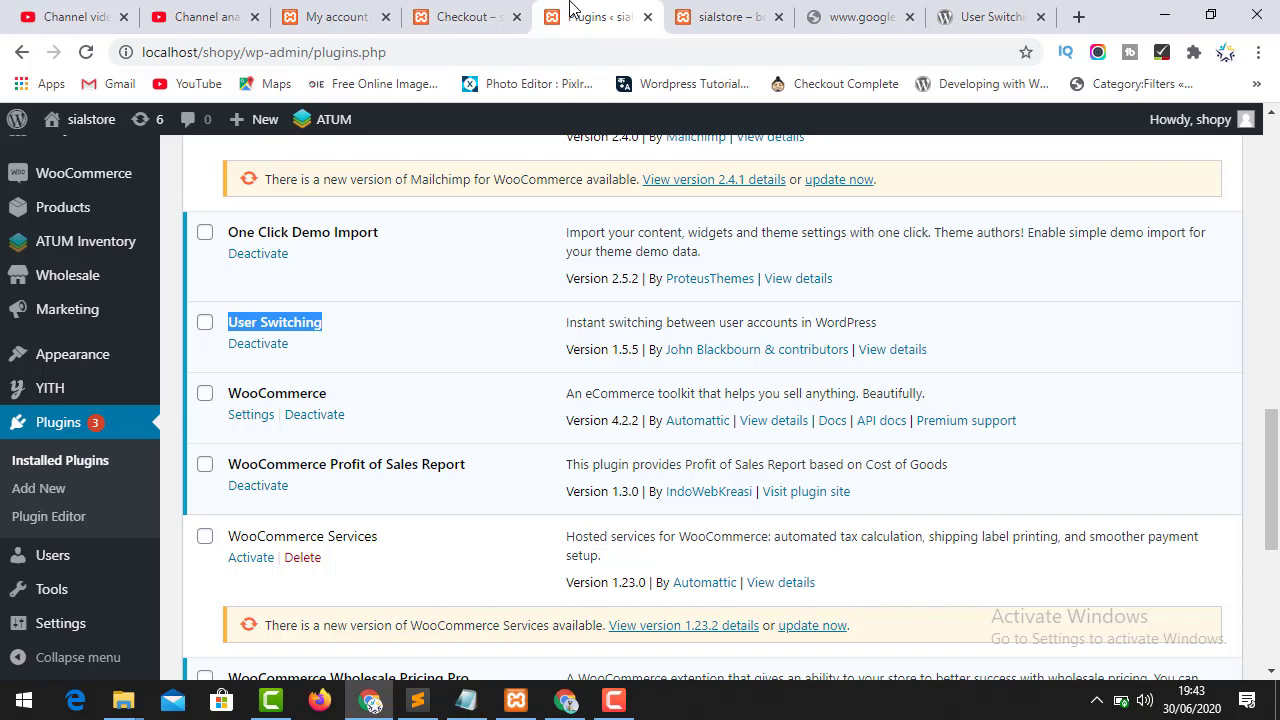
{"action": "left_click", "coordinate": [44, 562]}
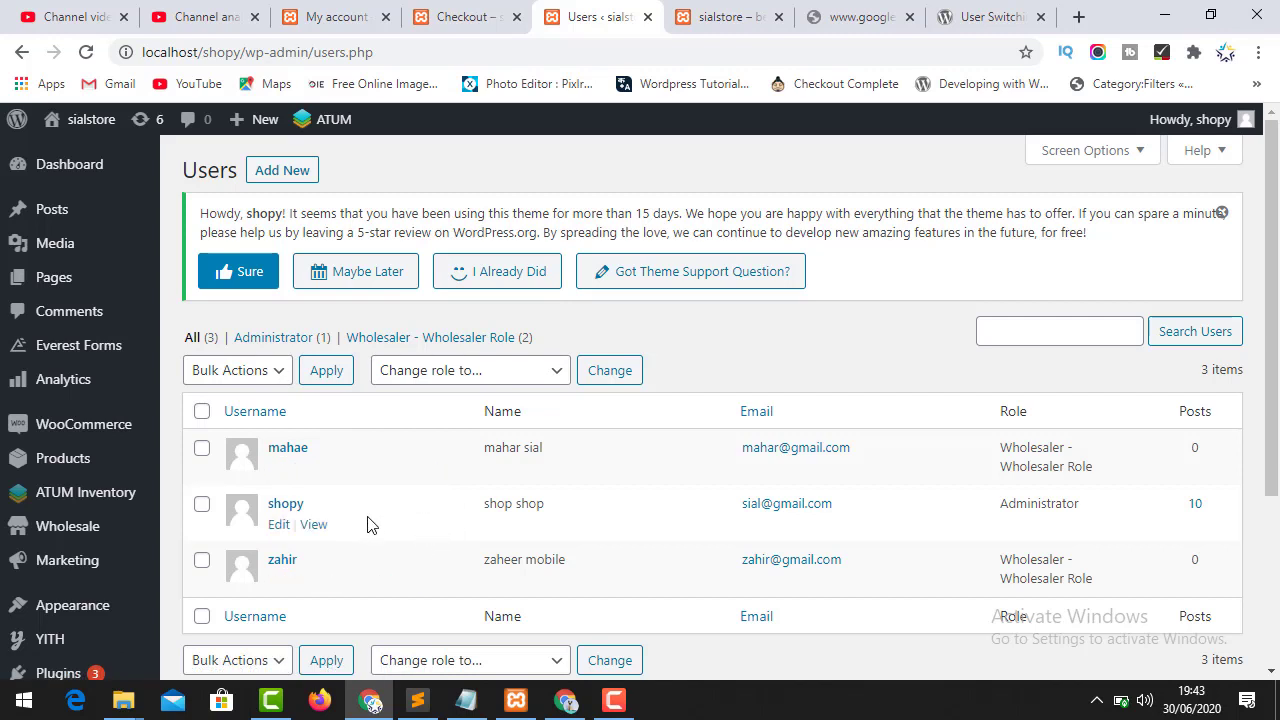
{"action": "double_click", "coordinate": [1028, 506]}
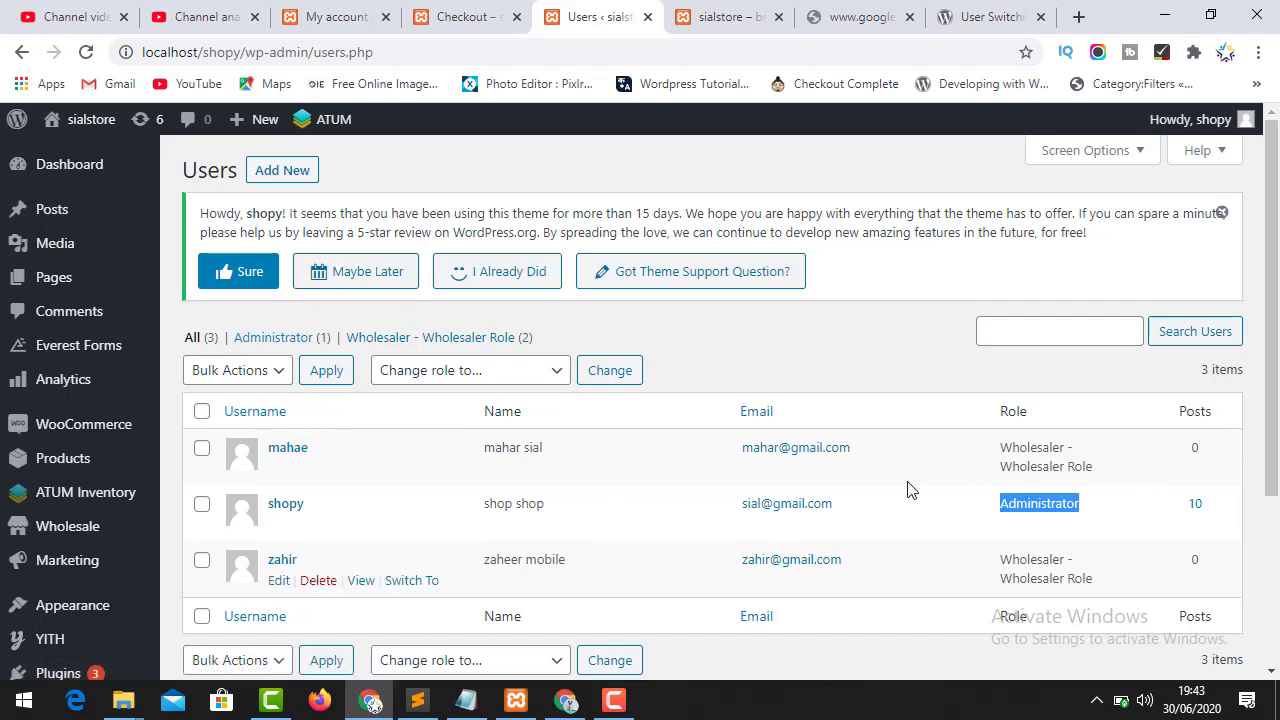
{"action": "left_click", "coordinate": [1054, 330]}
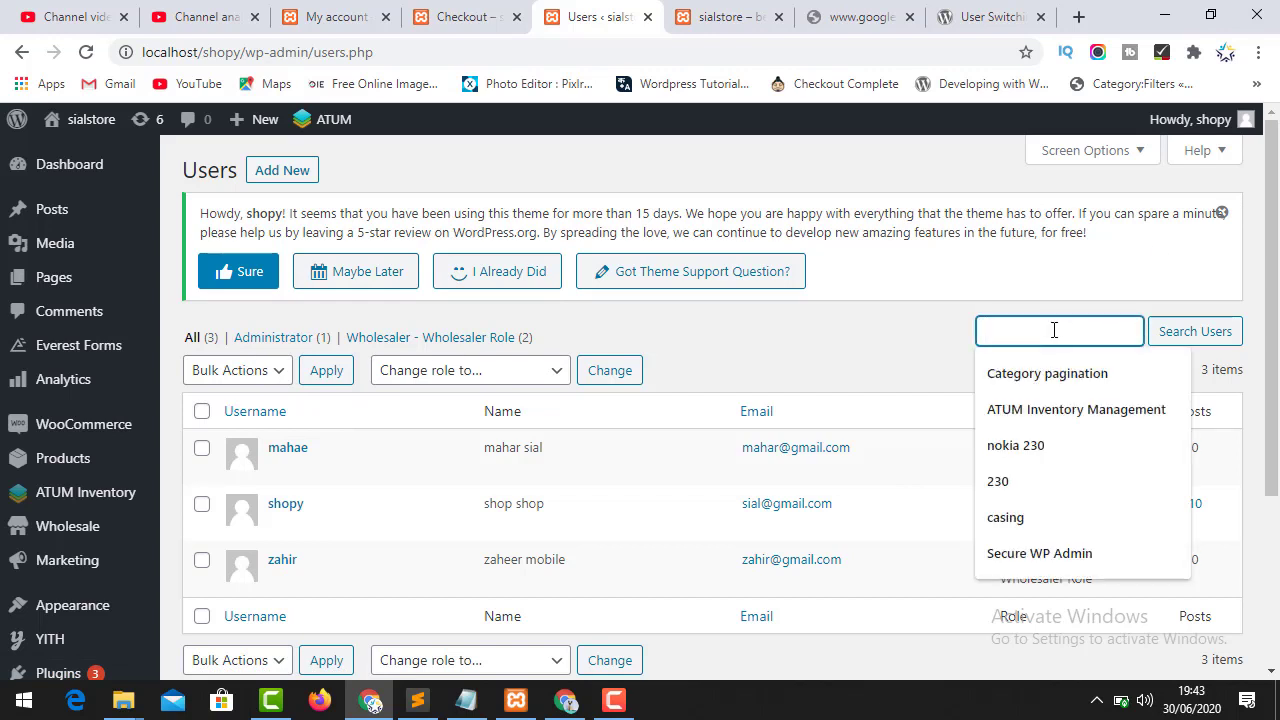
{"action": "type", "text": "zahi"}
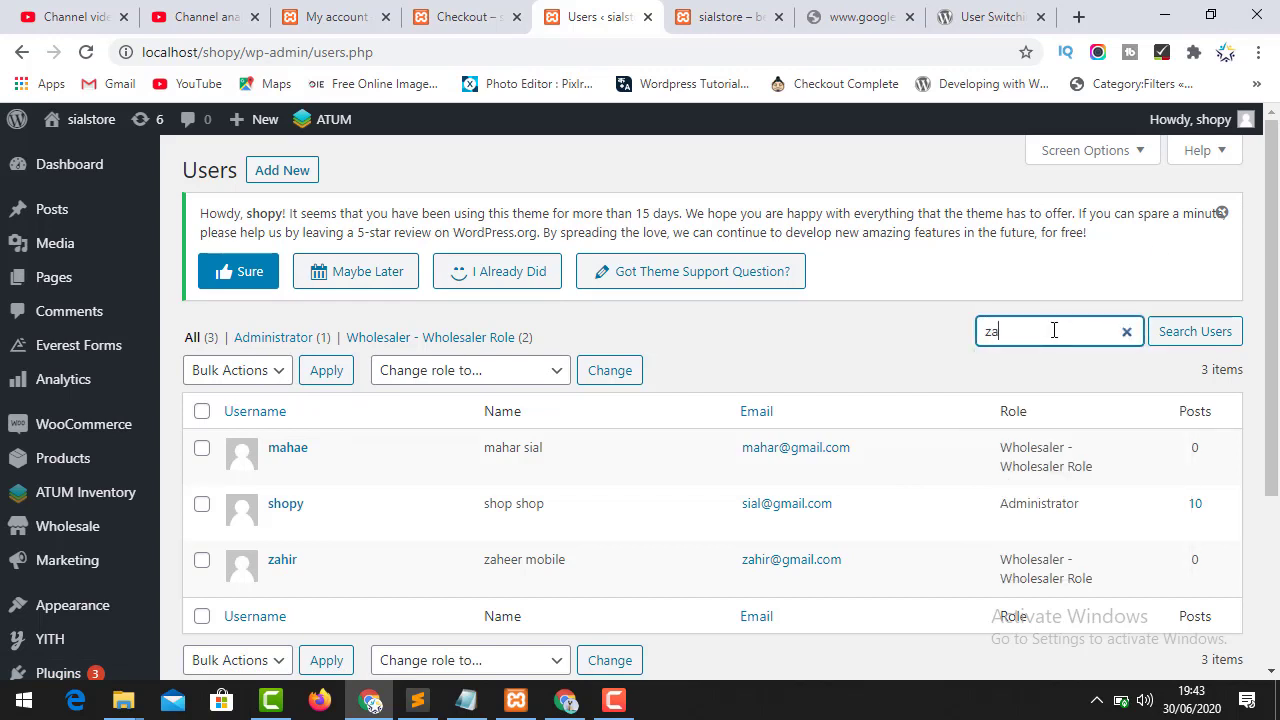
{"action": "type", "text": "r"}
{"action": "left_click", "coordinate": [1188, 336]}
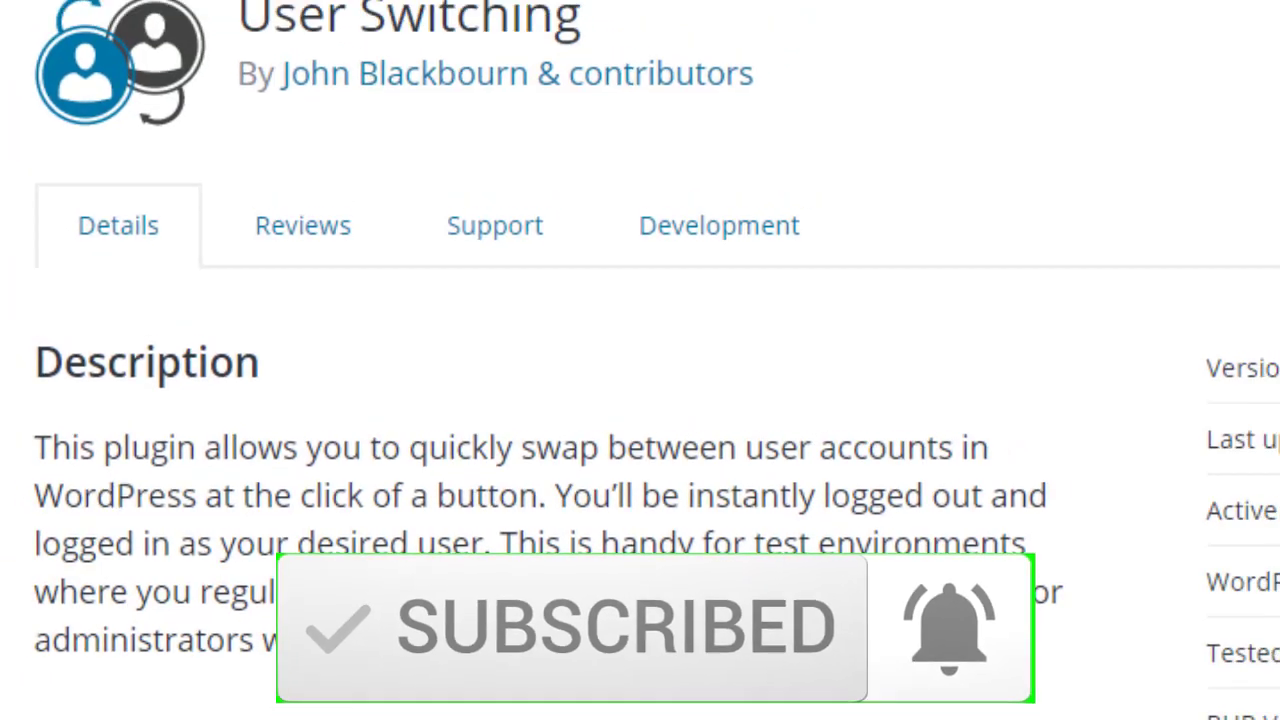
Search the web again for User Switching in a new tab and highlight the plugin's name on its WordPress.org page.
{"action": "left_click", "coordinate": [1097, 36]}
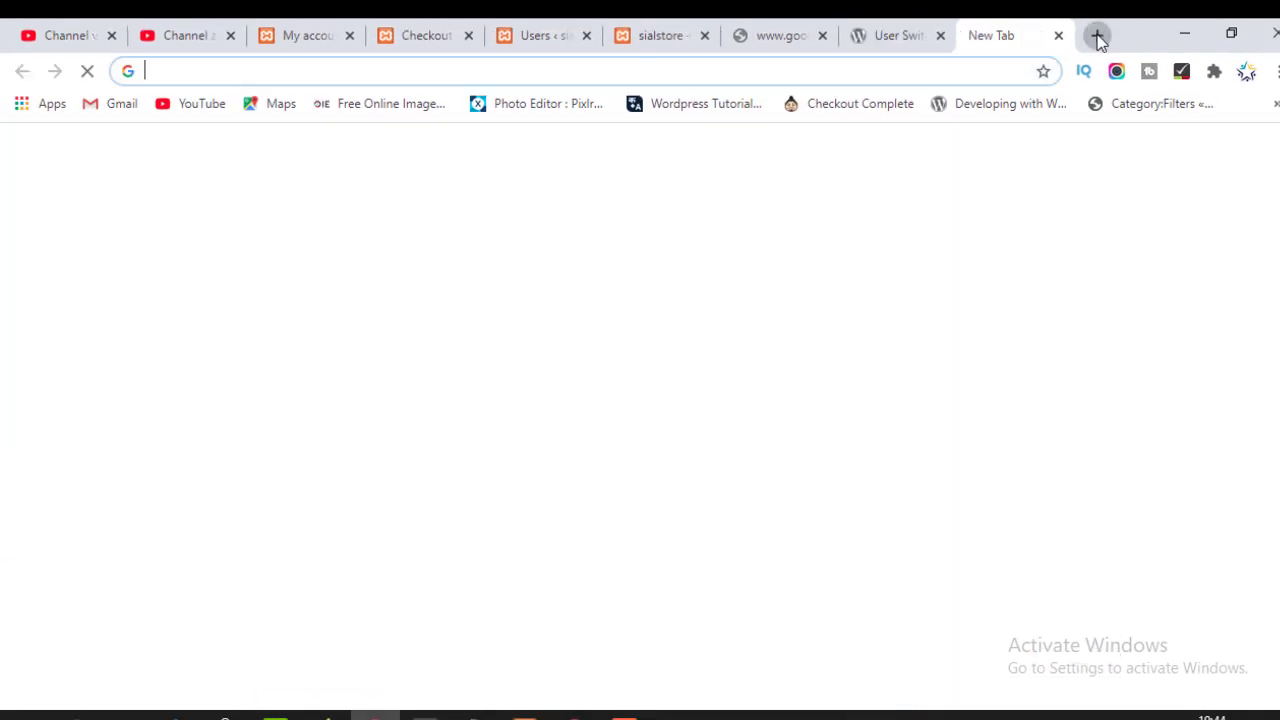
{"action": "key", "text": "ctrl+v"}
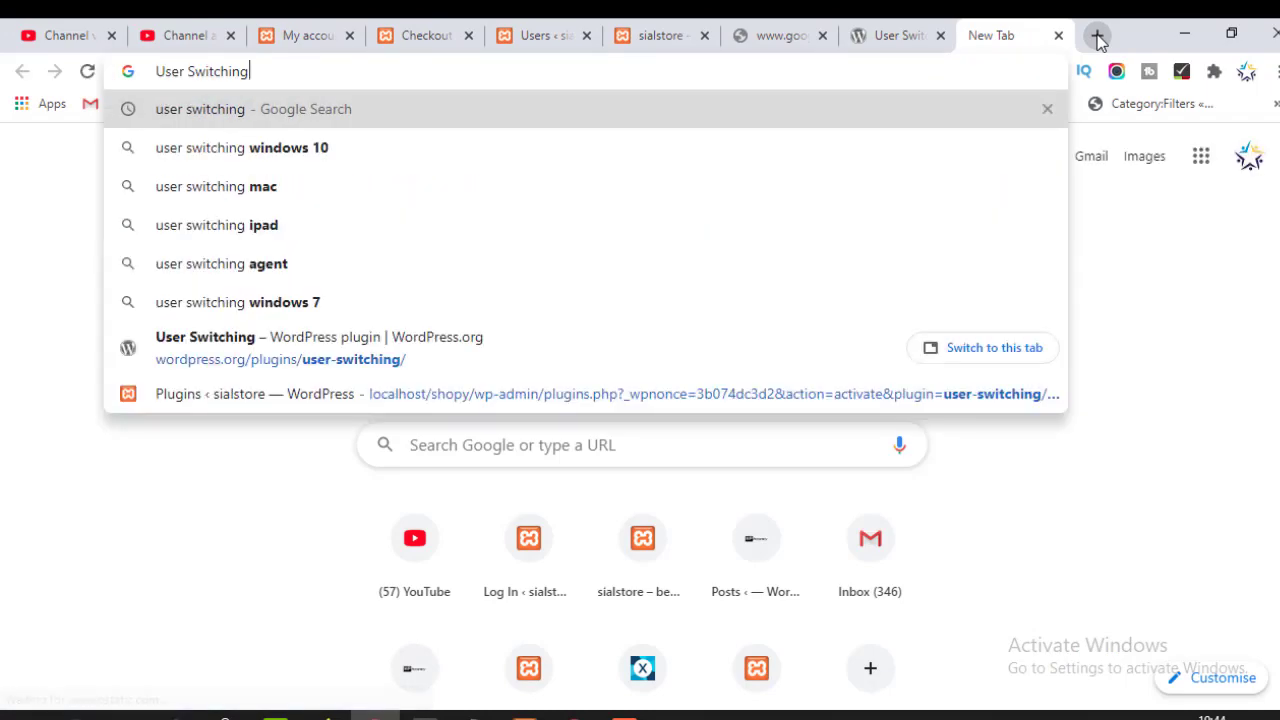
{"action": "key", "text": "Return"}
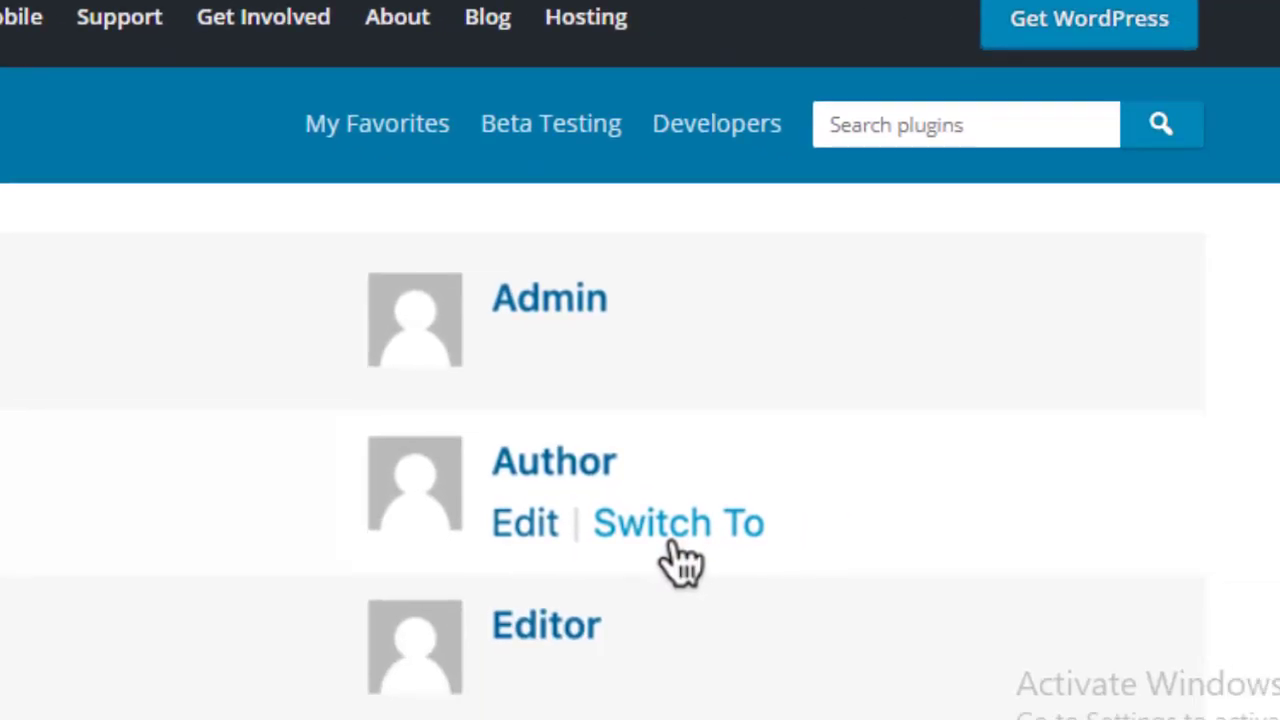
{"action": "scroll", "coordinate": [640, 360], "scroll_direction": "down", "scroll_amount": 5}
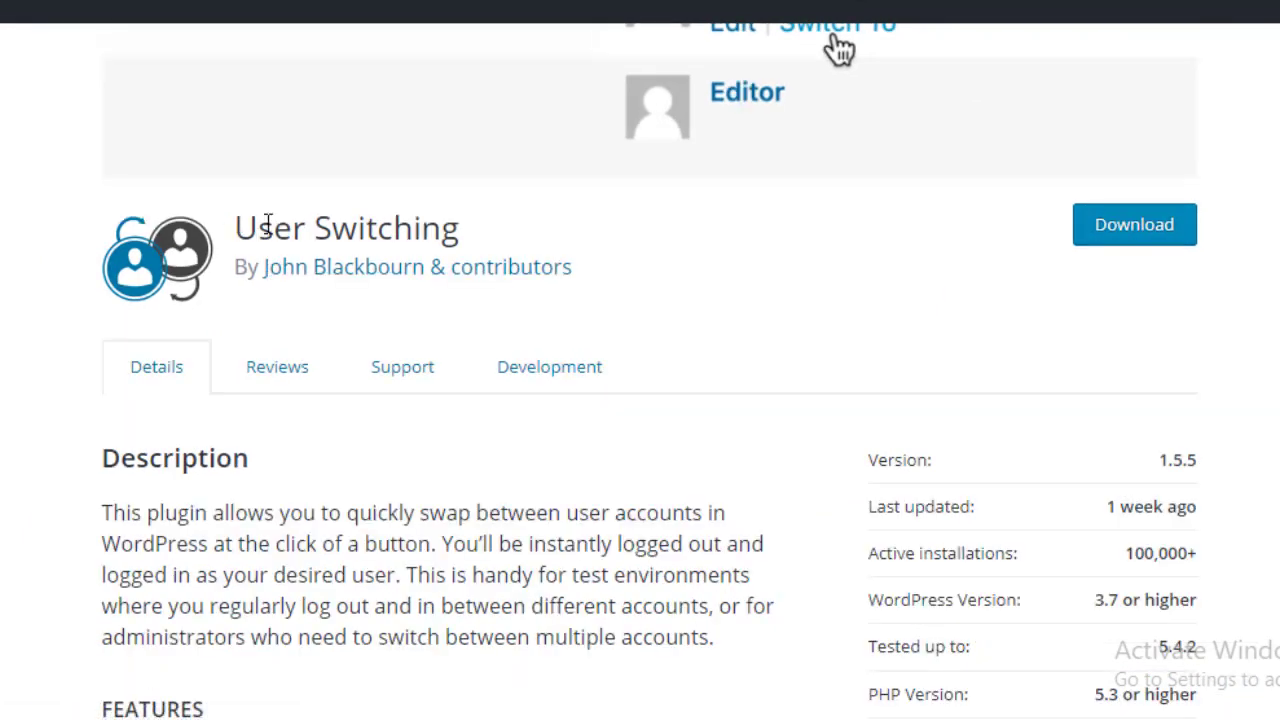
{"action": "left_click_drag", "start_coordinate": [238, 226], "coordinate": [490, 258]}
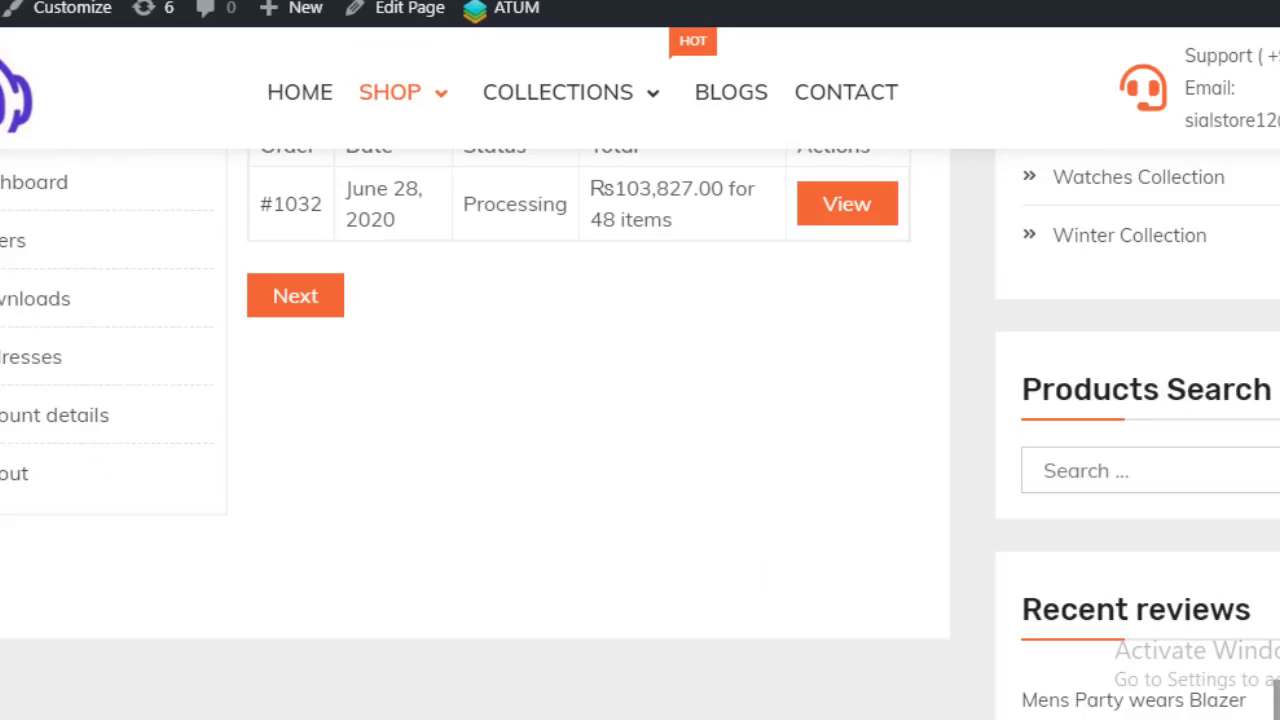
Open the site's admin dashboard and locate User Switching in the list of installed plugins.
{"action": "mouse_move", "coordinate": [2, 8]}
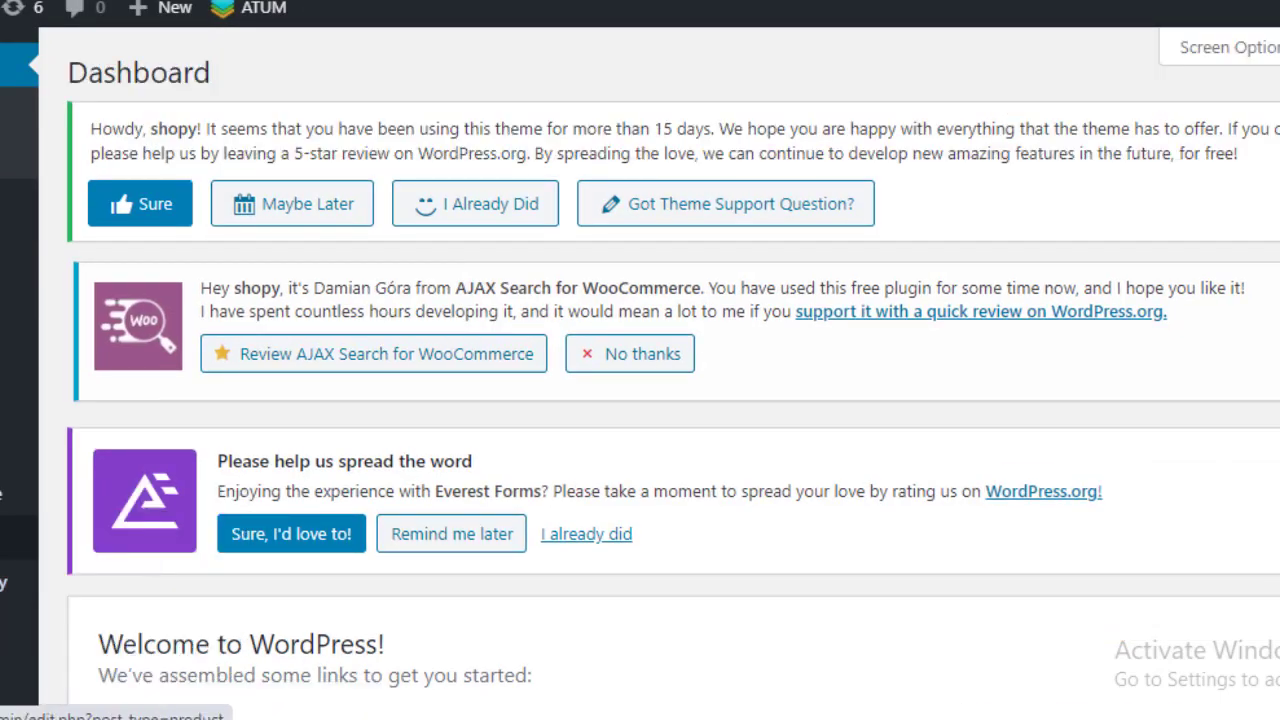
{"action": "scroll", "coordinate": [471, 434], "scroll_direction": "down", "scroll_amount": 1}
{"action": "scroll", "coordinate": [471, 434], "scroll_direction": "down", "scroll_amount": 7}
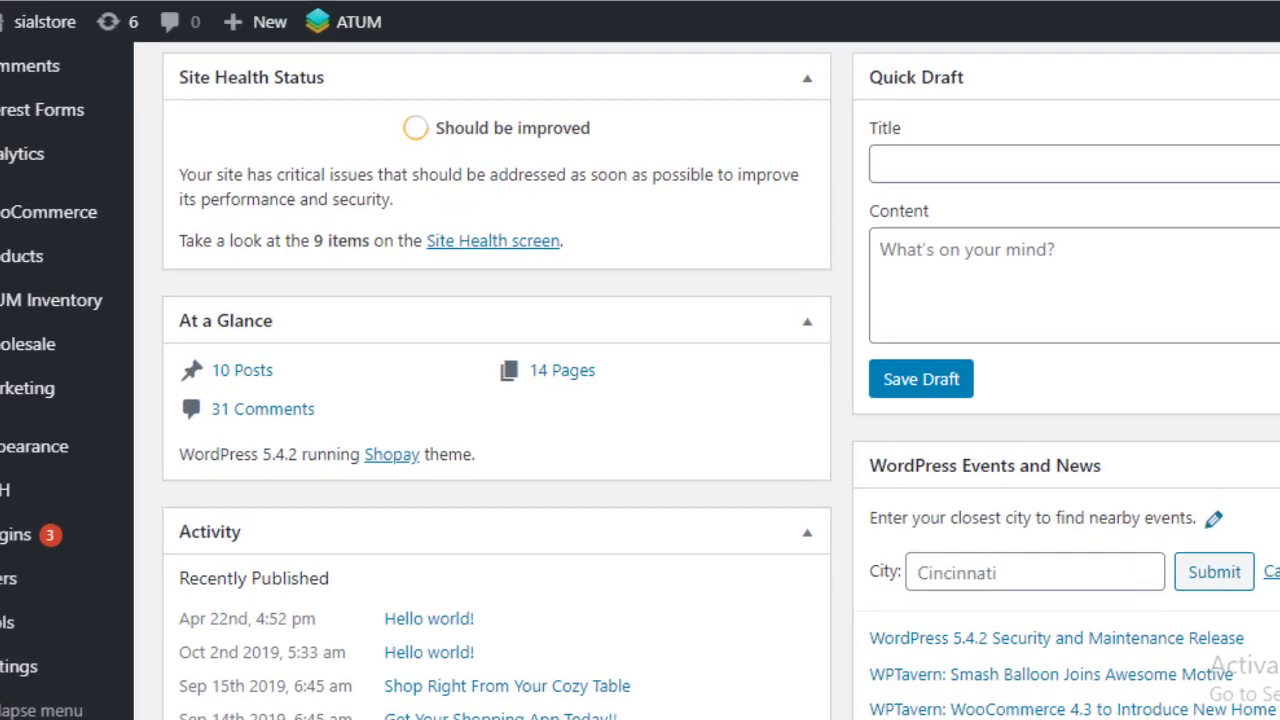
{"action": "mouse_move", "coordinate": [75, 557]}
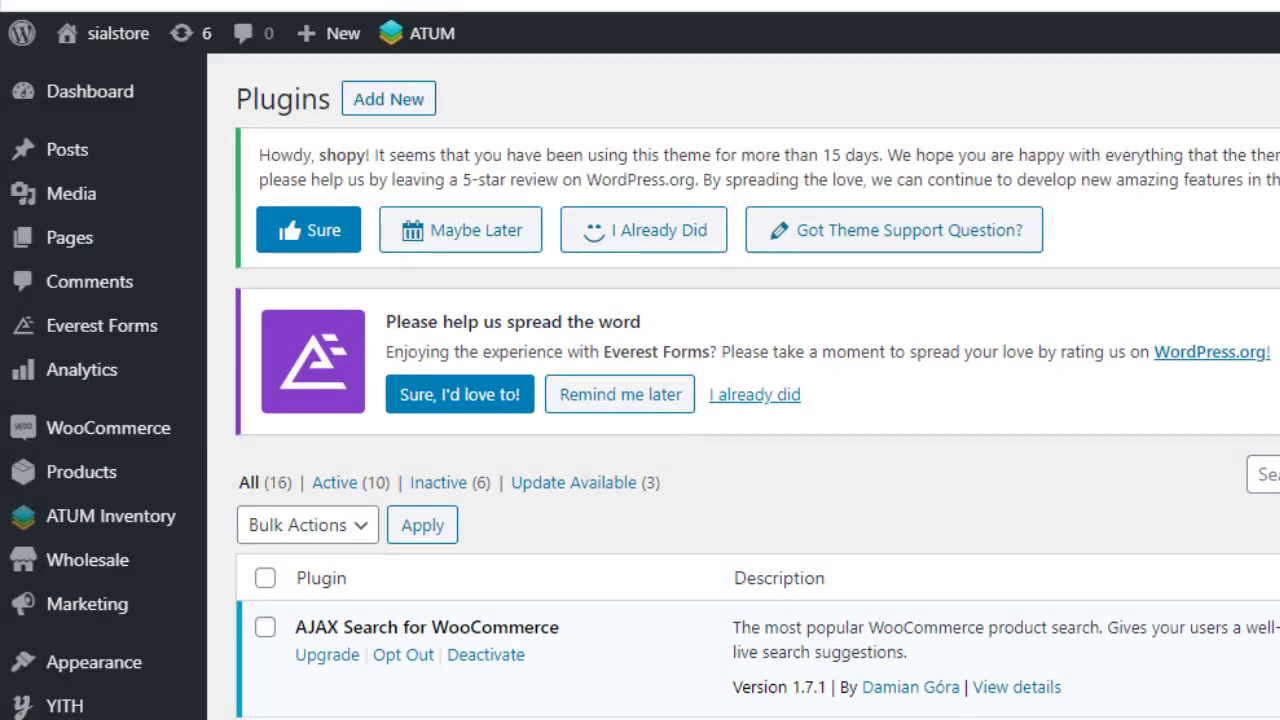
{"action": "scroll", "coordinate": [758, 386], "scroll_direction": "down", "scroll_amount": 10}
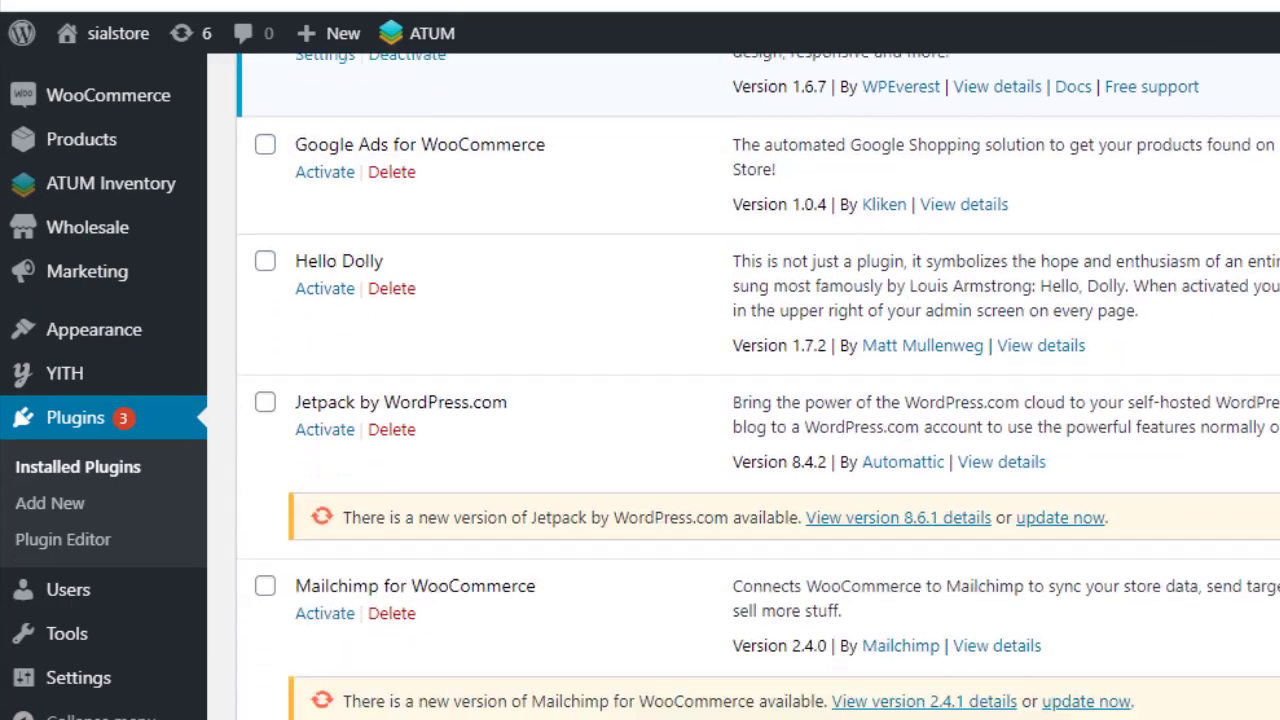
{"action": "scroll", "coordinate": [758, 386], "scroll_direction": "down", "scroll_amount": 3}
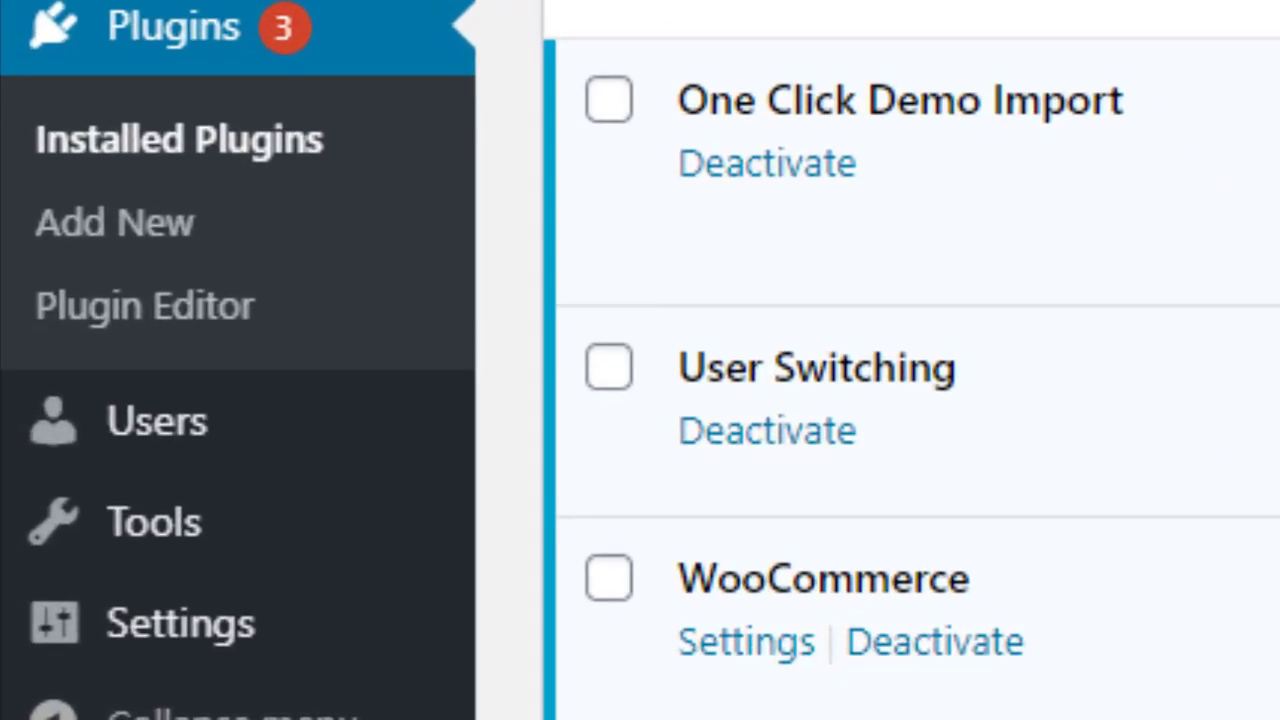
Open the page for adding new plugins, search for User Switching and look through the results.
{"action": "scroll", "coordinate": [910, 360], "scroll_direction": "up", "scroll_amount": 13}
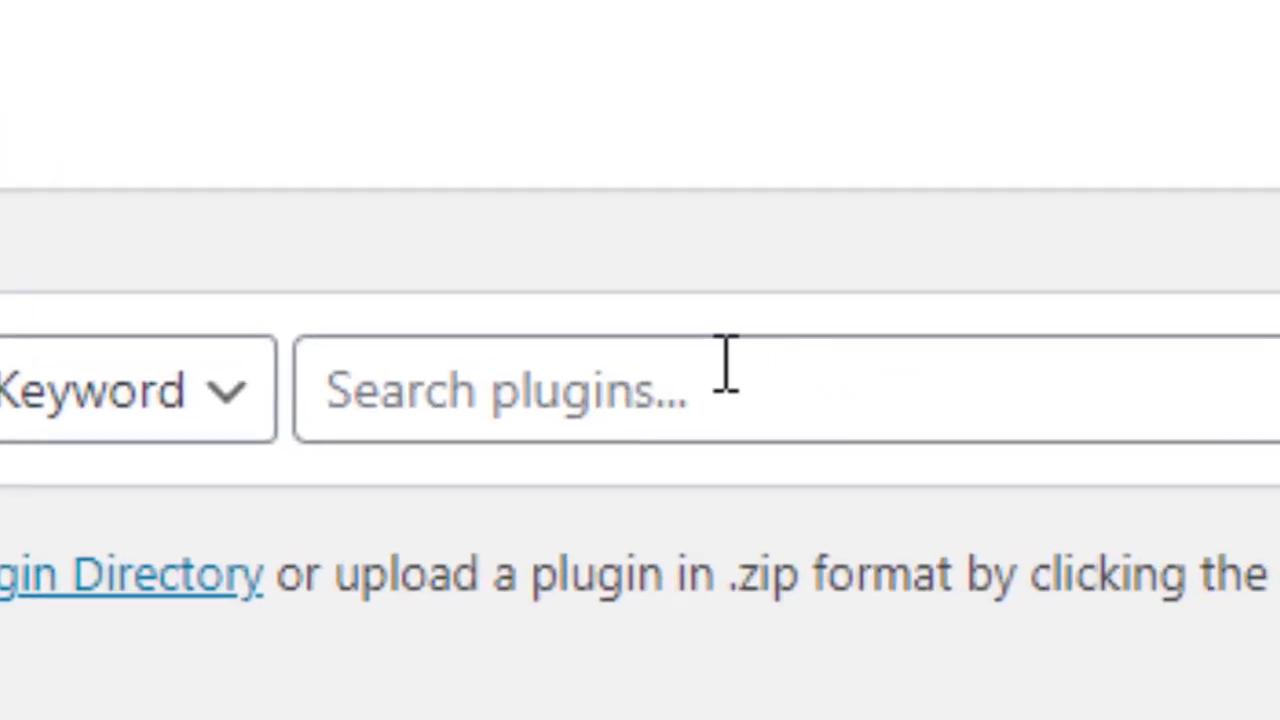
{"action": "left_click", "coordinate": [722, 370]}
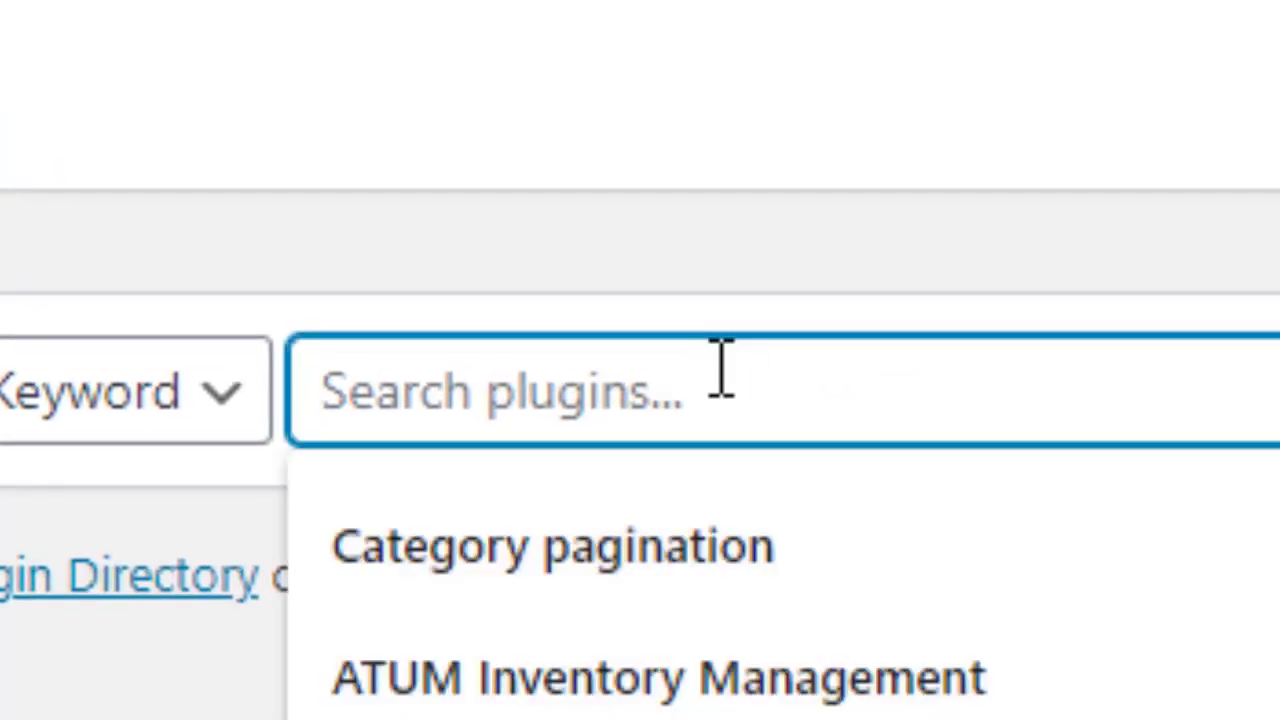
{"action": "type", "text": "User Switching"}
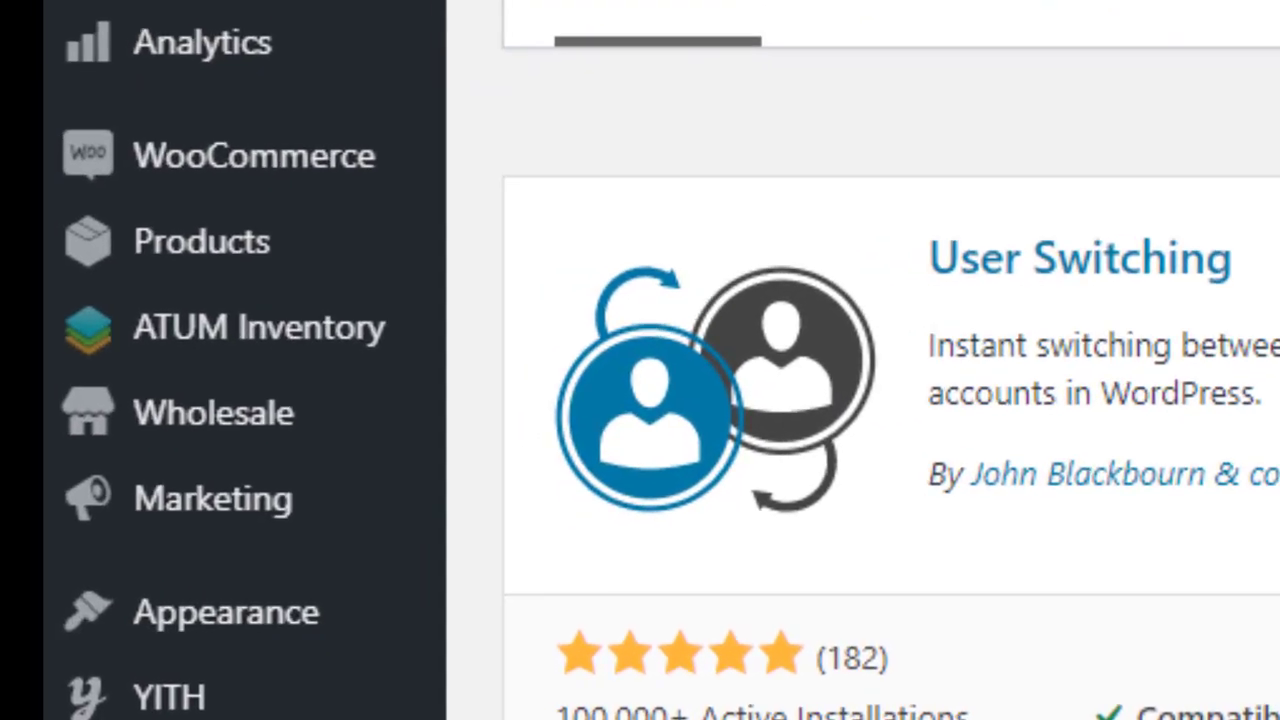
{"action": "scroll", "coordinate": [640, 400], "scroll_direction": "down", "scroll_amount": 5}
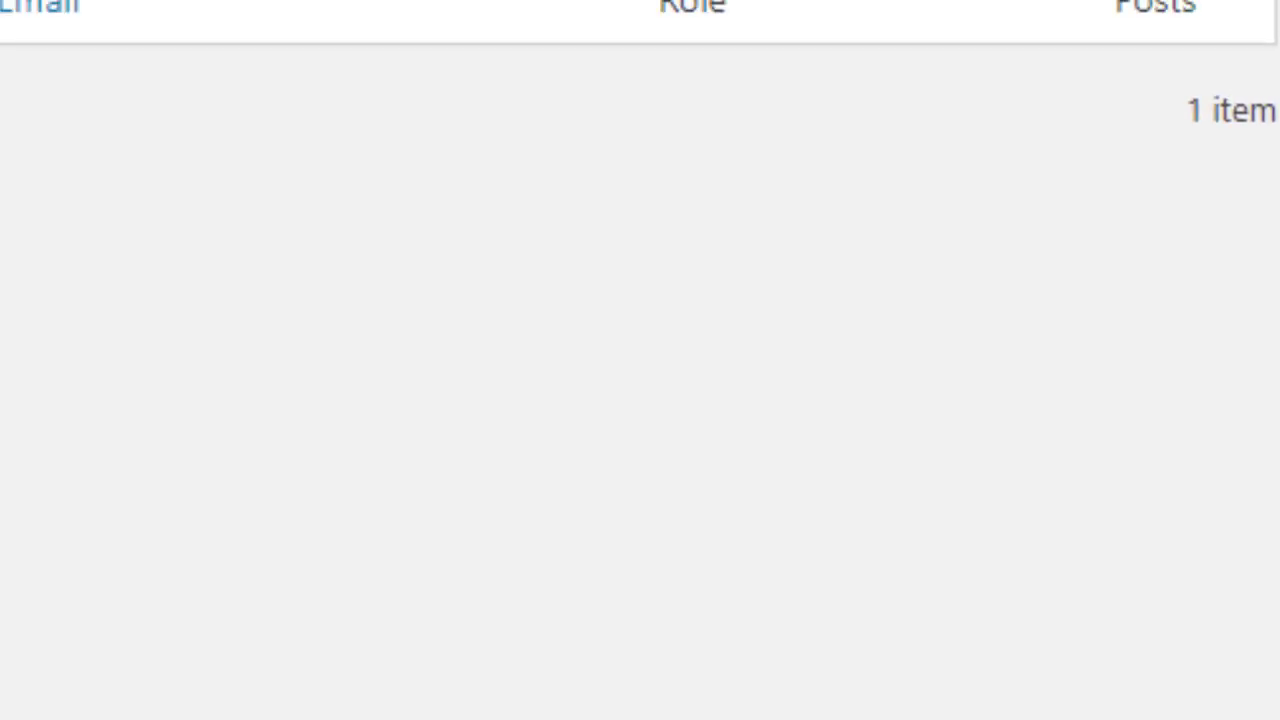
Return to the filtered Users list and switch to the wholesaler's account with Switch To.
{"action": "scroll", "coordinate": [51, 480], "scroll_direction": "up", "scroll_amount": 3}
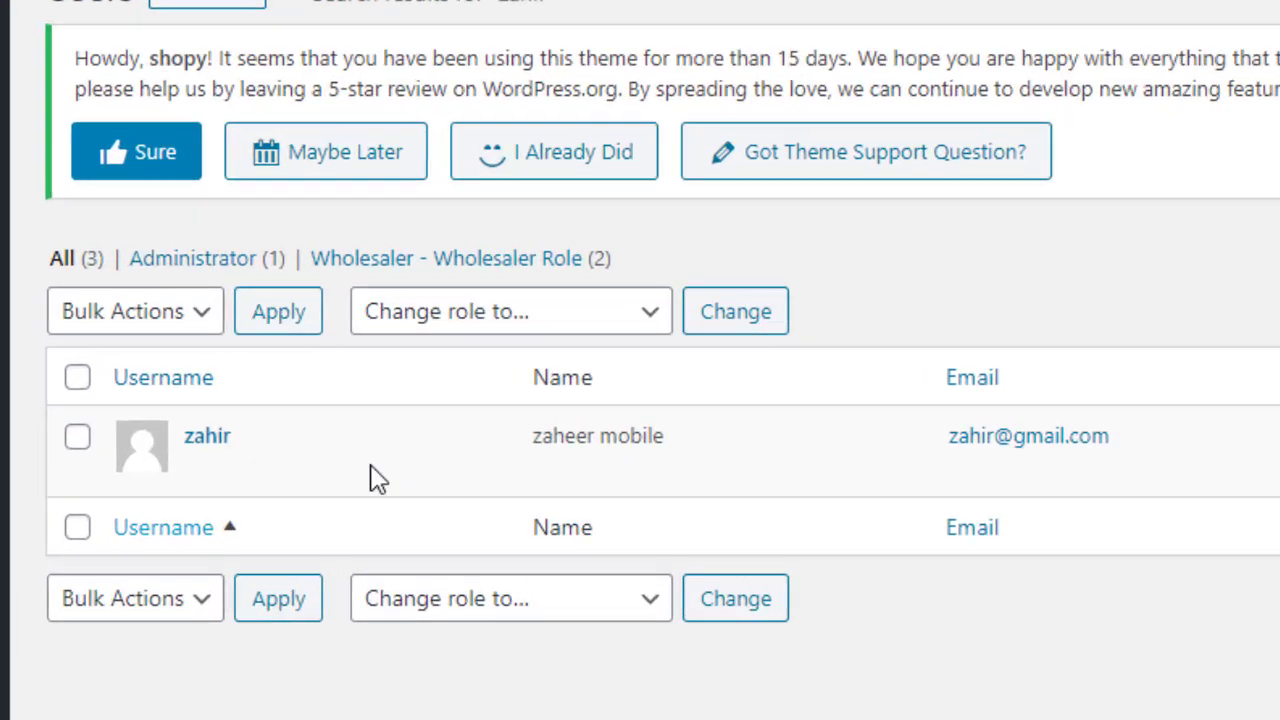
{"action": "mouse_move", "coordinate": [378, 476]}
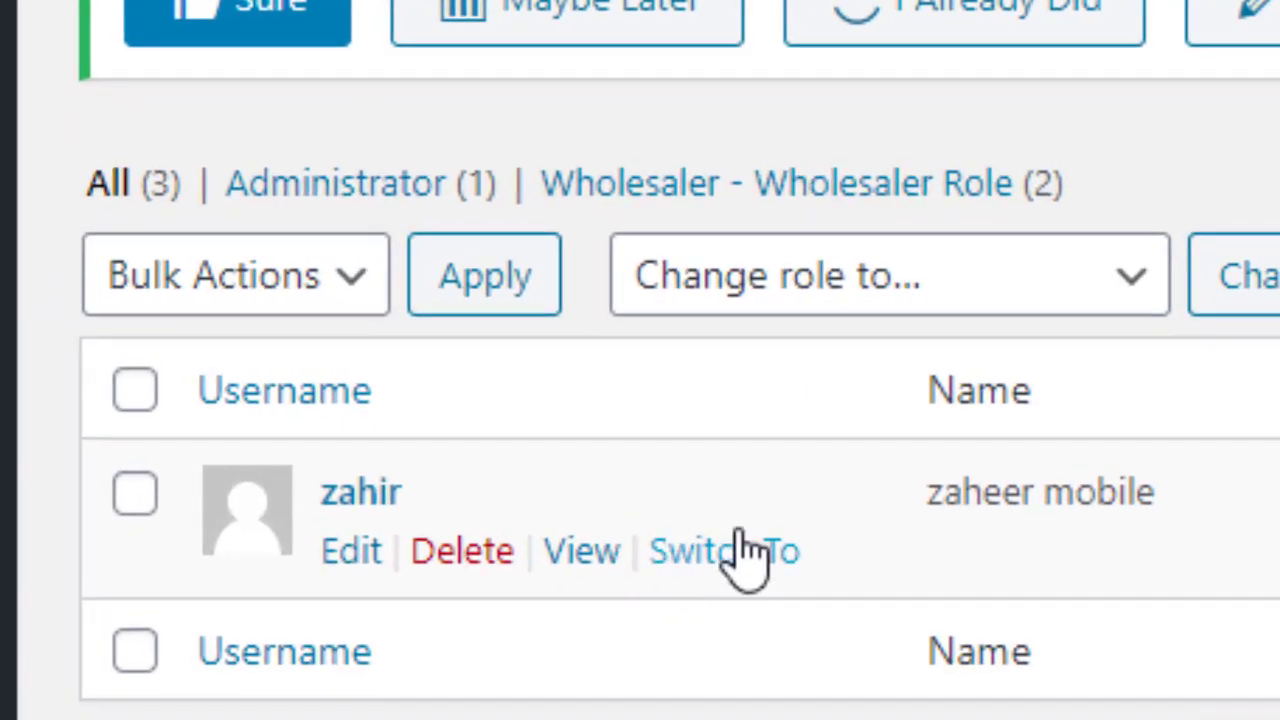
{"action": "left_click", "coordinate": [745, 553]}
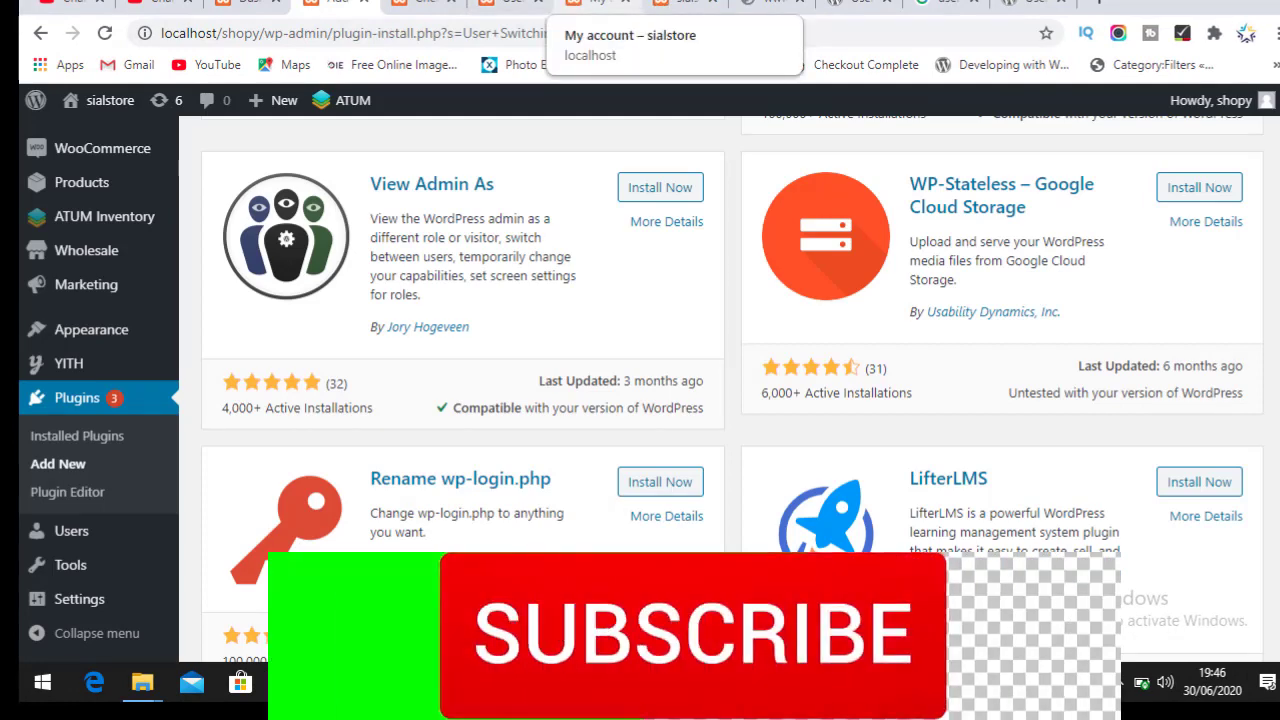
Open the store's My account page for the switched user and examine the account dashboard and its sections.
{"action": "left_click", "coordinate": [598, 4]}
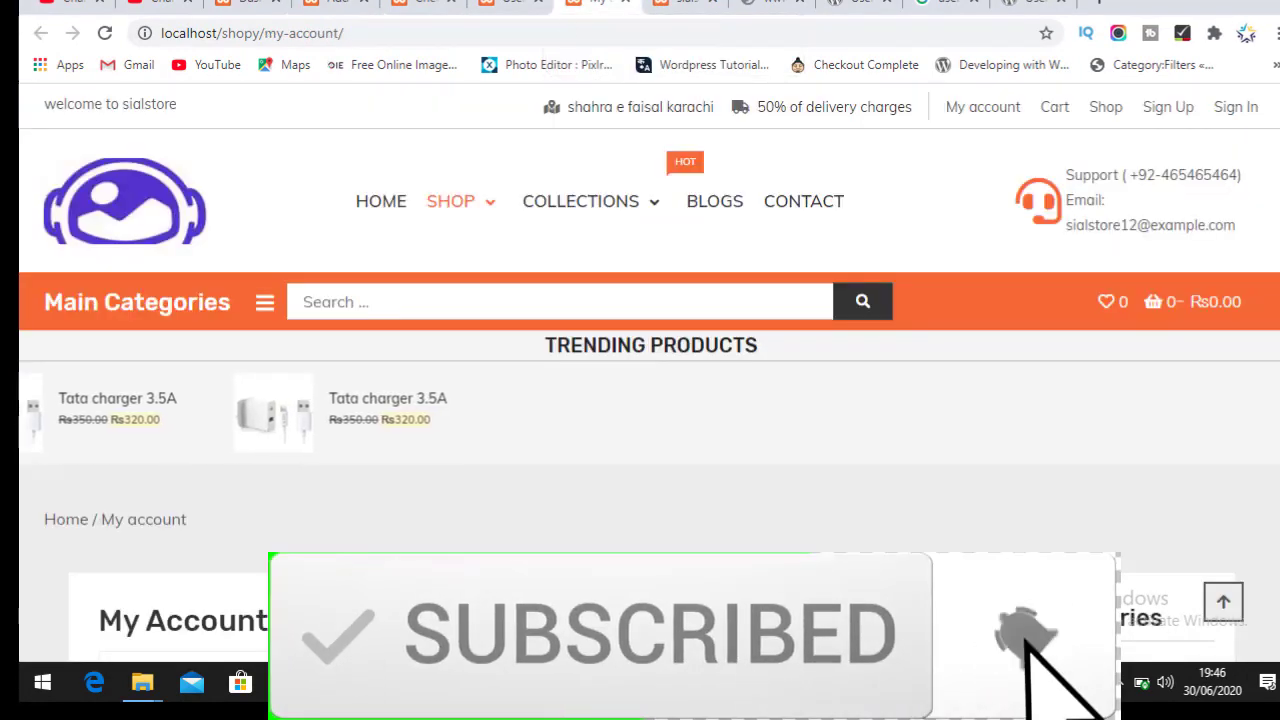
{"action": "scroll", "coordinate": [640, 400], "scroll_direction": "down", "scroll_amount": 5}
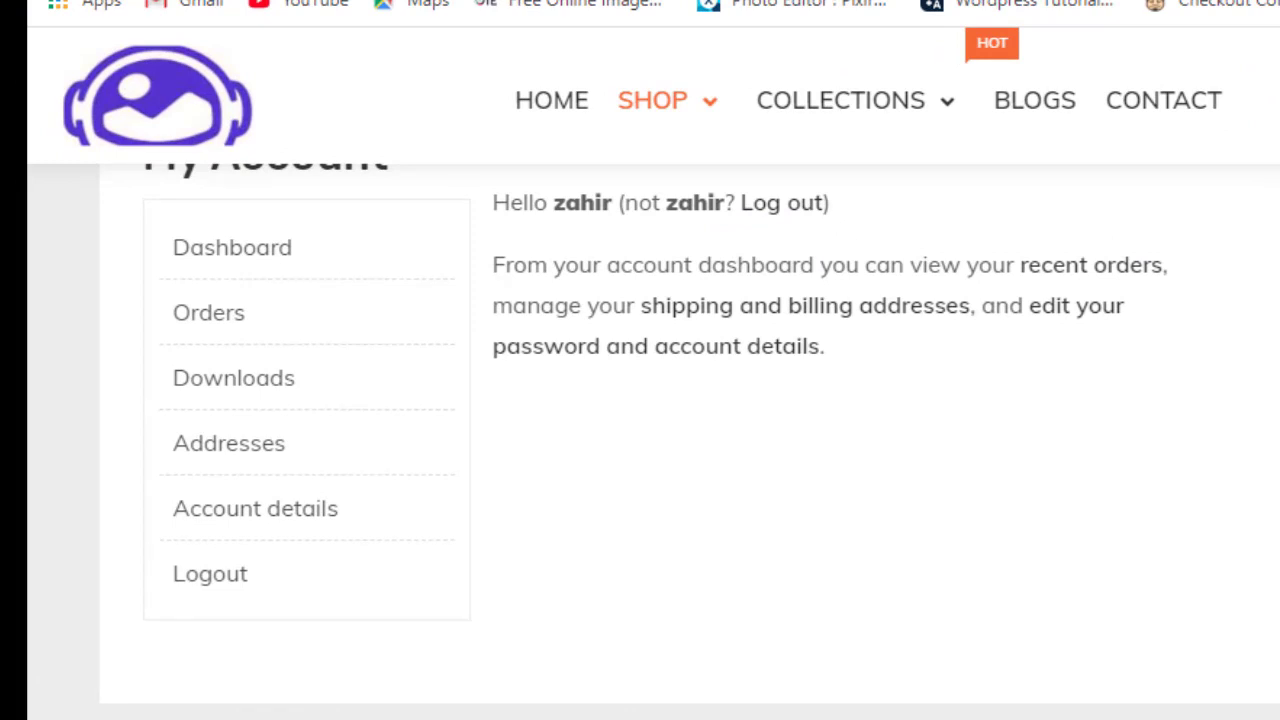
{"action": "scroll", "coordinate": [652, 400], "scroll_direction": "up", "scroll_amount": 6}
{"action": "scroll", "coordinate": [652, 400], "scroll_direction": "down", "scroll_amount": 5}
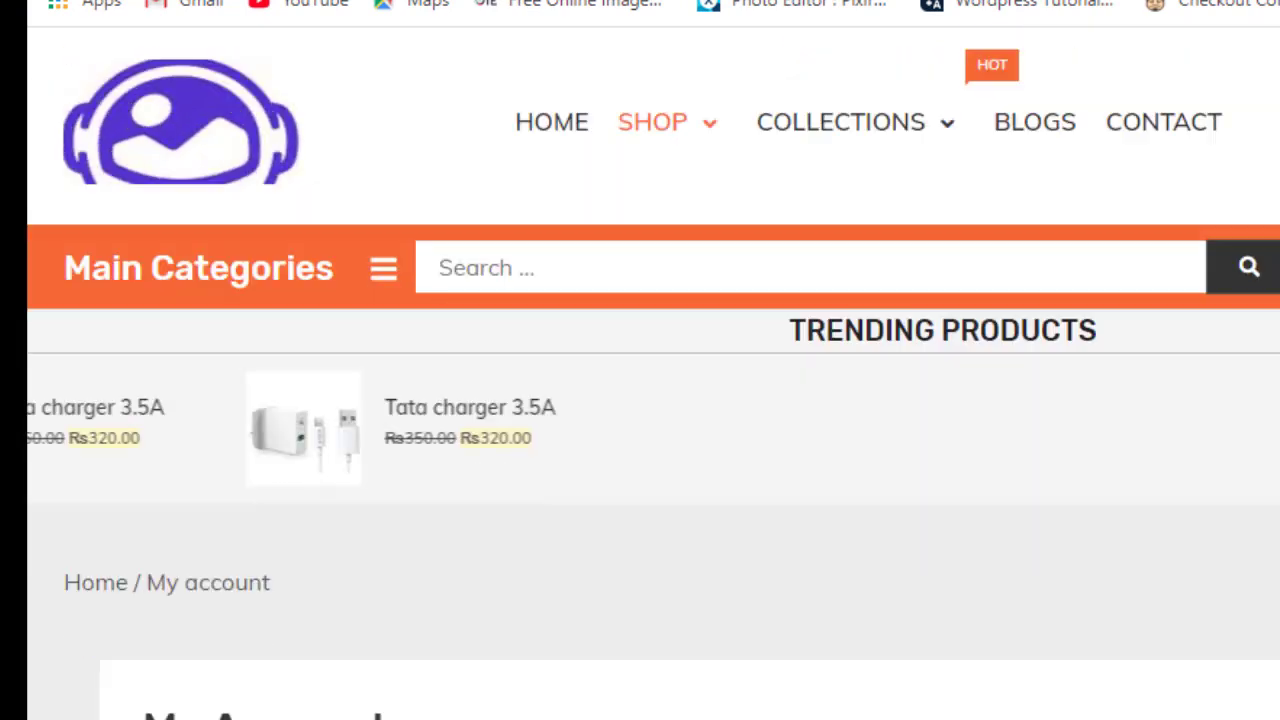
{"action": "scroll", "coordinate": [652, 400], "scroll_direction": "up", "scroll_amount": 4}
{"action": "scroll", "coordinate": [652, 400], "scroll_direction": "down", "scroll_amount": 5}
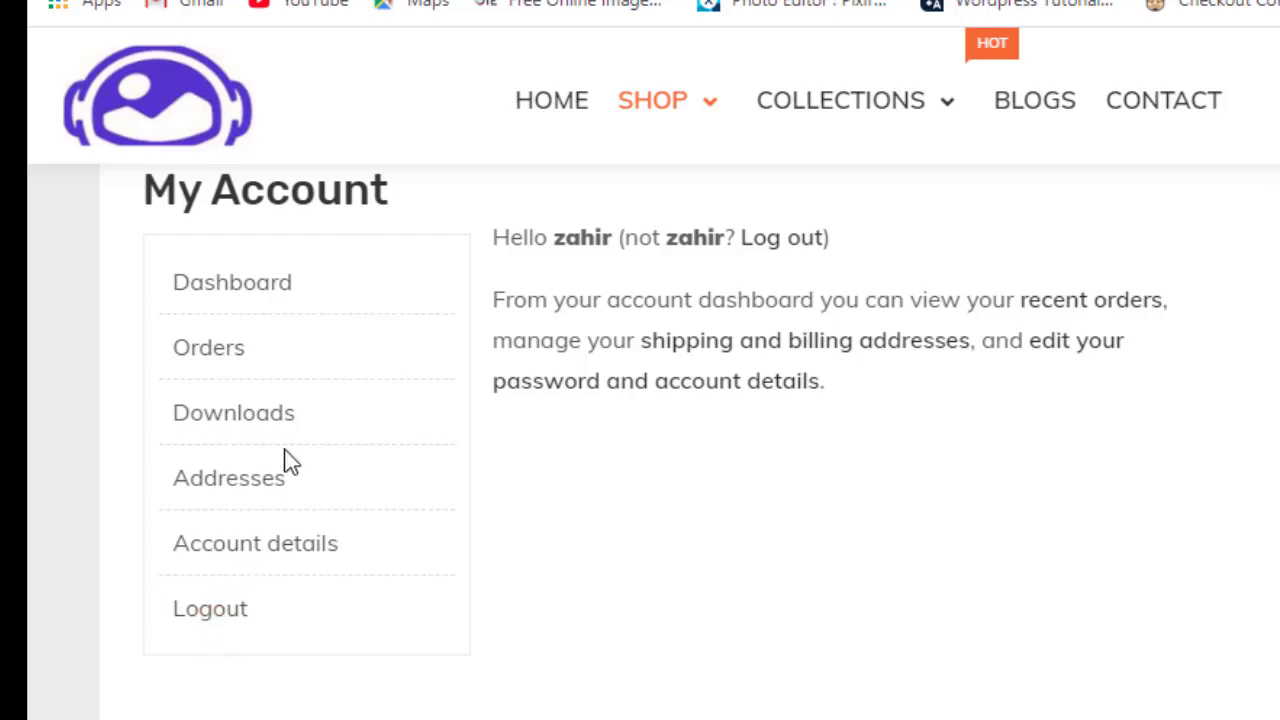
Open the Orders section of the switched customer's account and examine the listed order.
{"action": "left_click", "coordinate": [209, 356]}
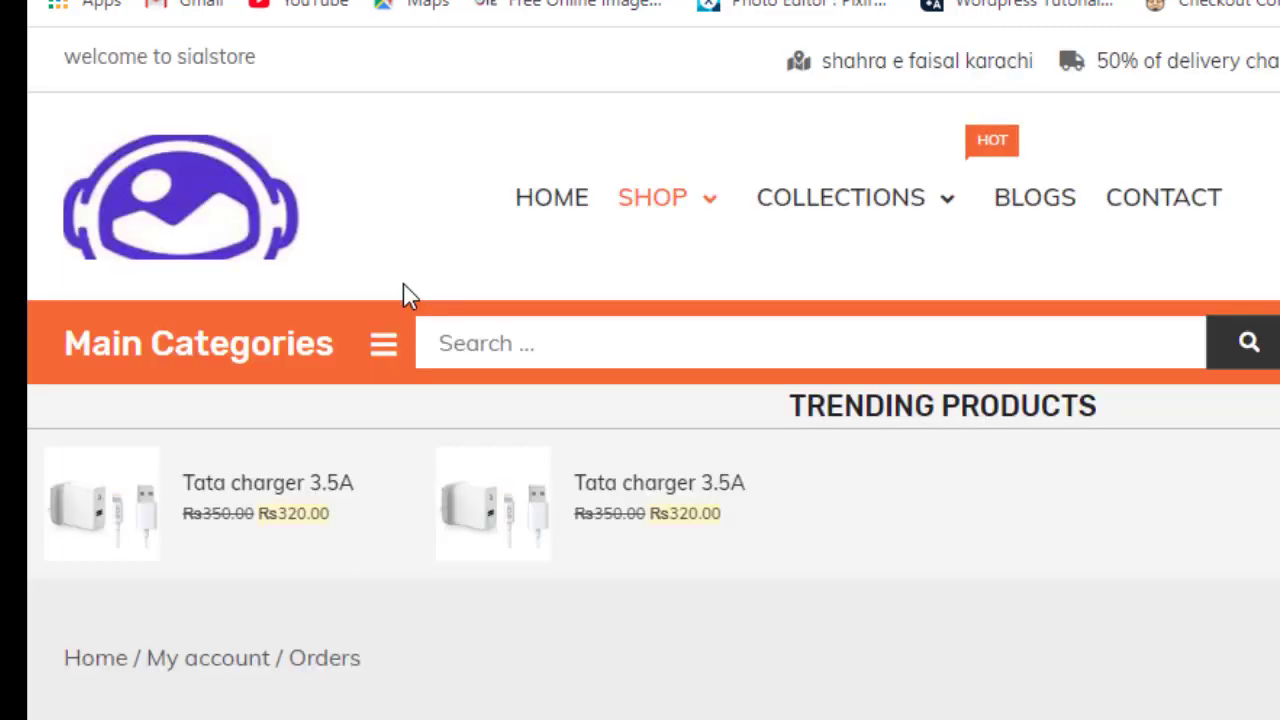
{"action": "scroll", "coordinate": [640, 400], "scroll_direction": "down", "scroll_amount": 5}
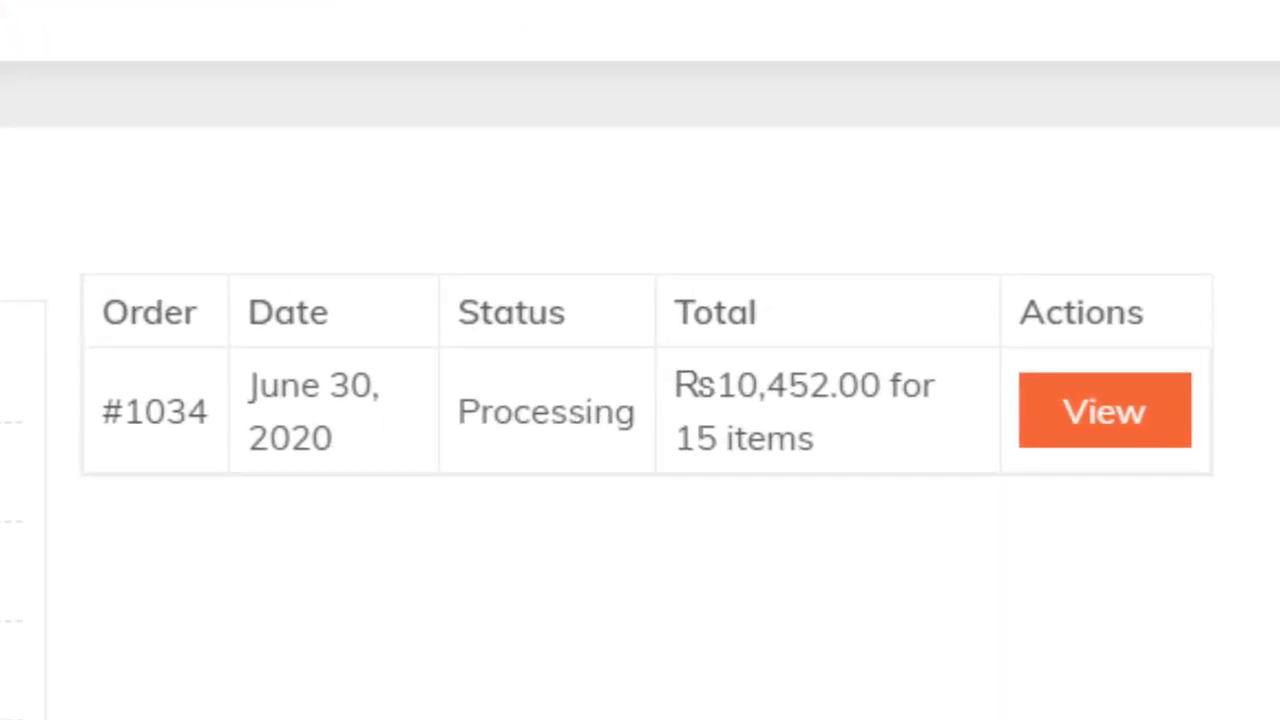
Open the Shop page and add Black Converse, Beauty Soap, Blue Casual Shoe and Blue Block Heel to the cart.
{"action": "mouse_move", "coordinate": [330, 12]}
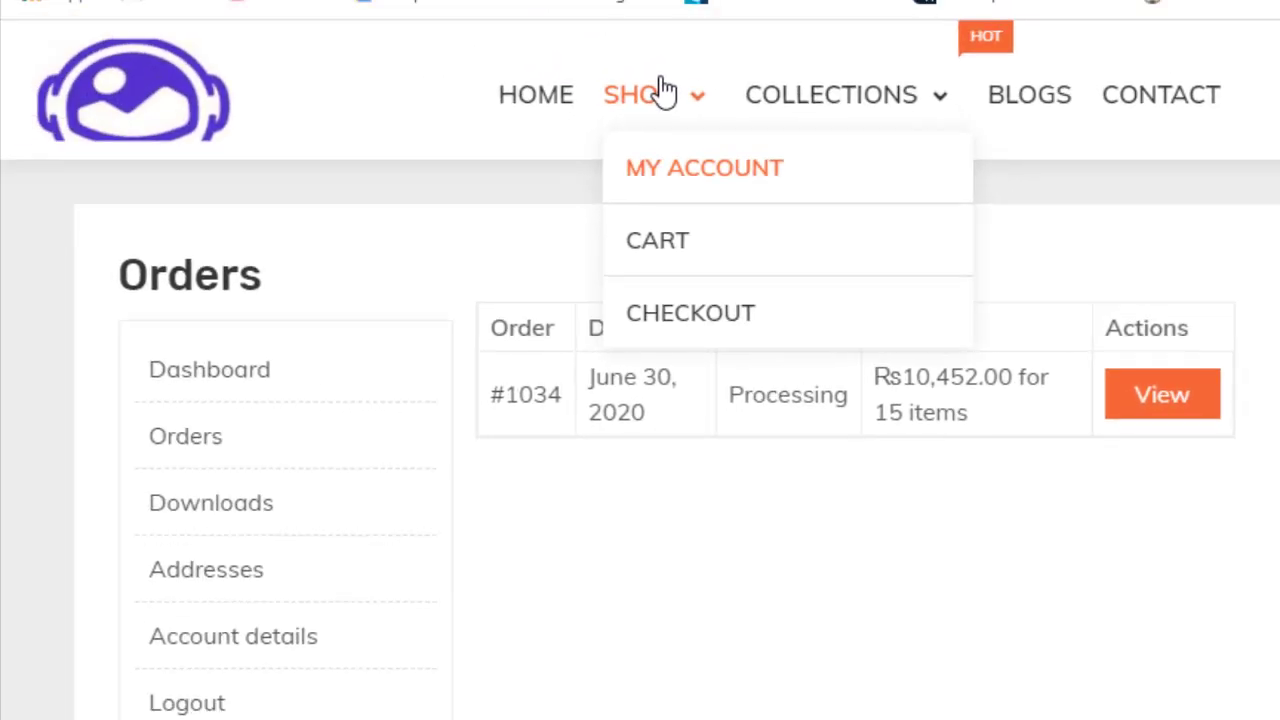
{"action": "left_click", "coordinate": [662, 92]}
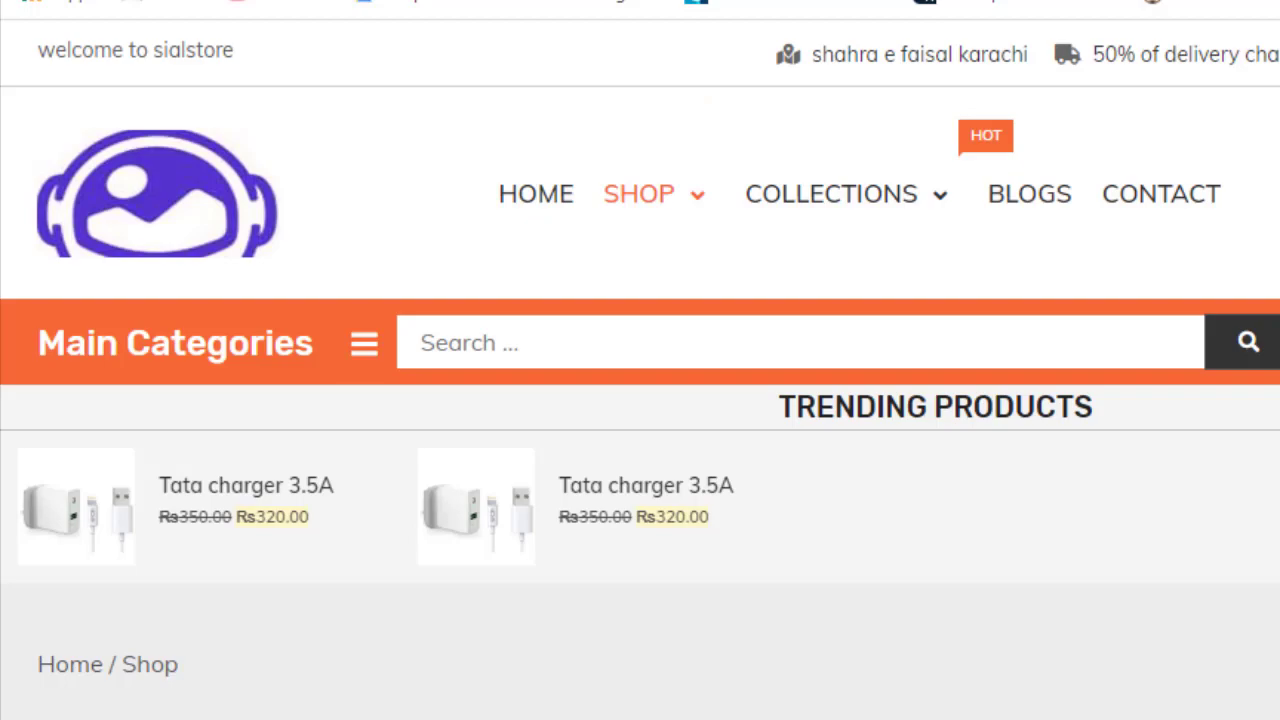
{"action": "scroll", "coordinate": [640, 400], "scroll_direction": "down", "scroll_amount": 10}
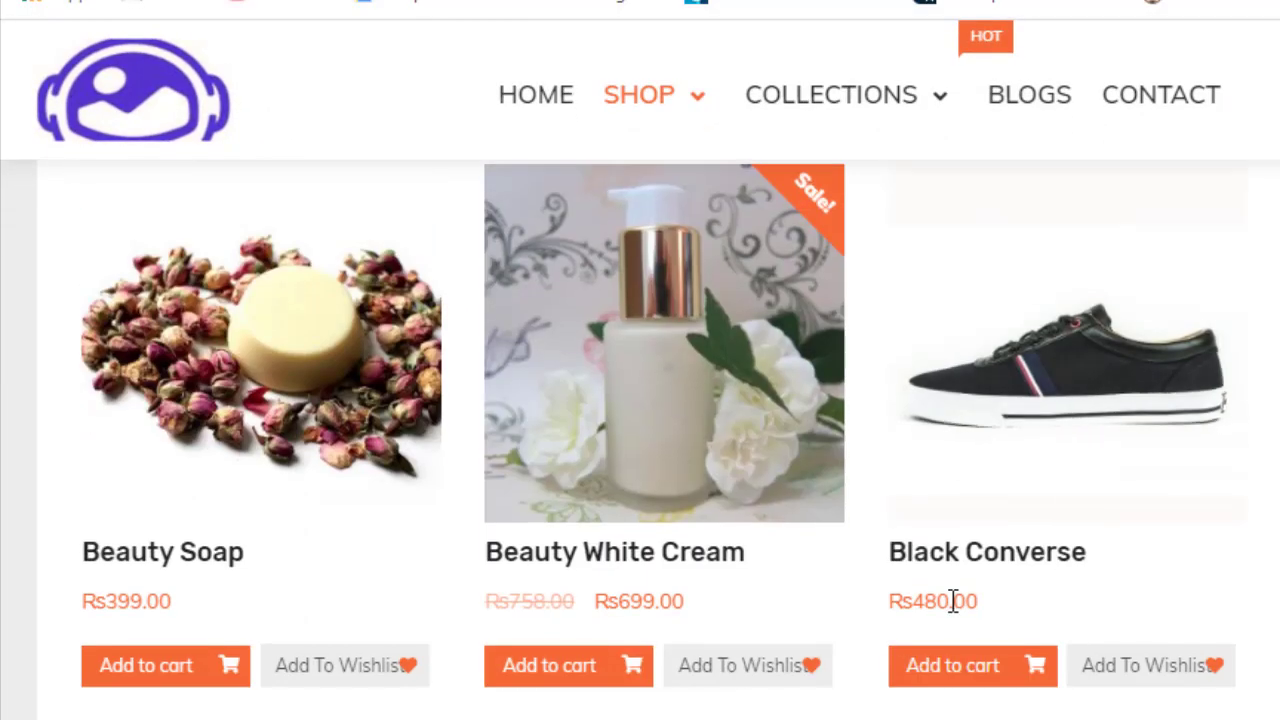
{"action": "left_click", "coordinate": [963, 670]}
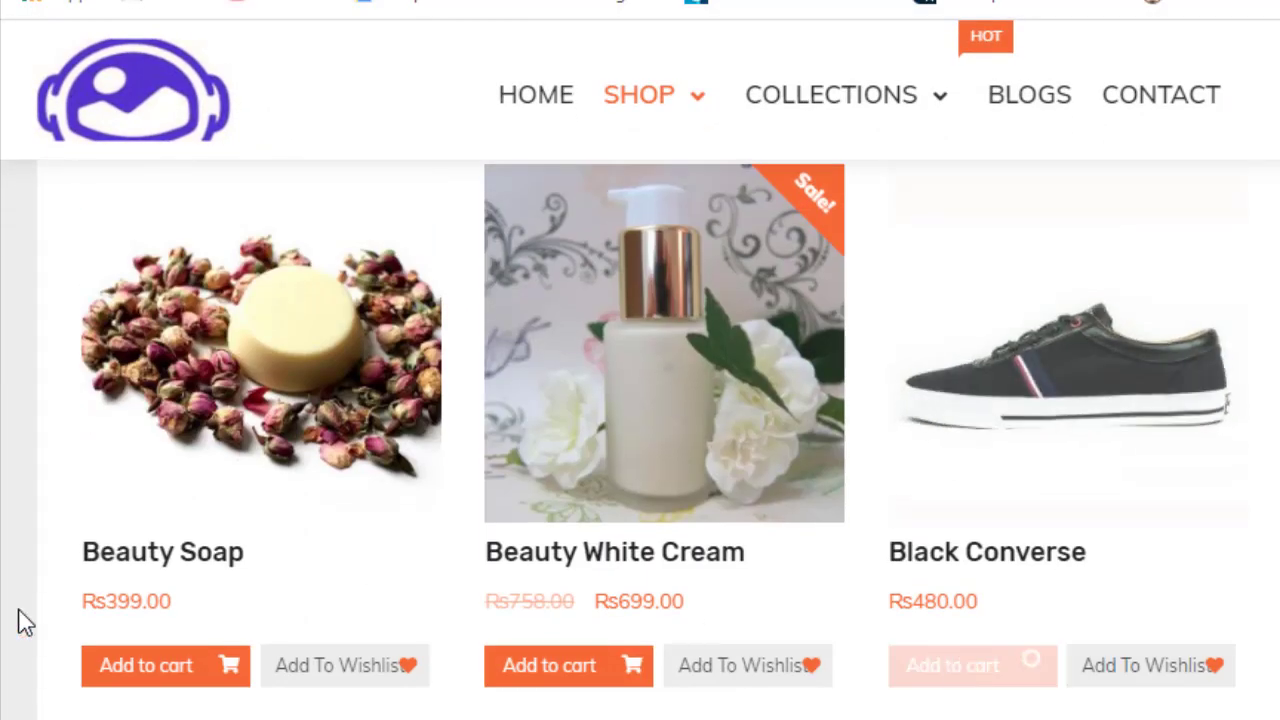
{"action": "left_click", "coordinate": [109, 680]}
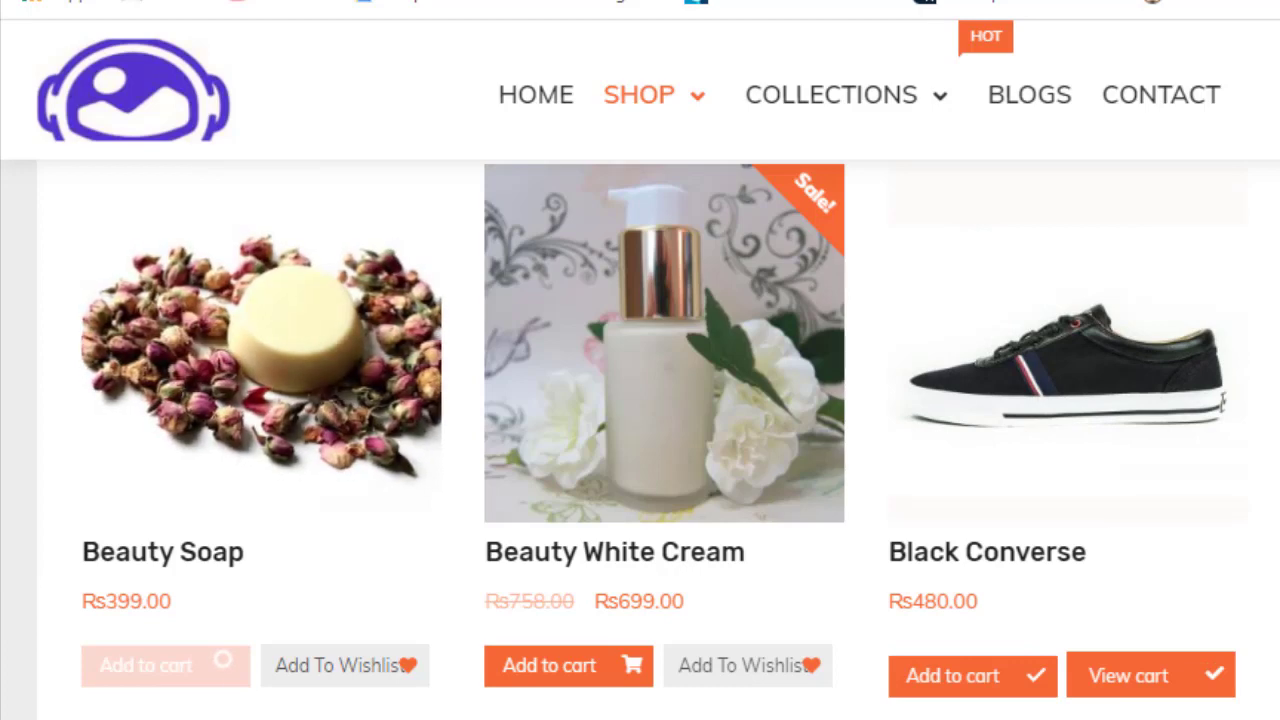
{"action": "scroll", "coordinate": [640, 400], "scroll_direction": "down", "scroll_amount": 5}
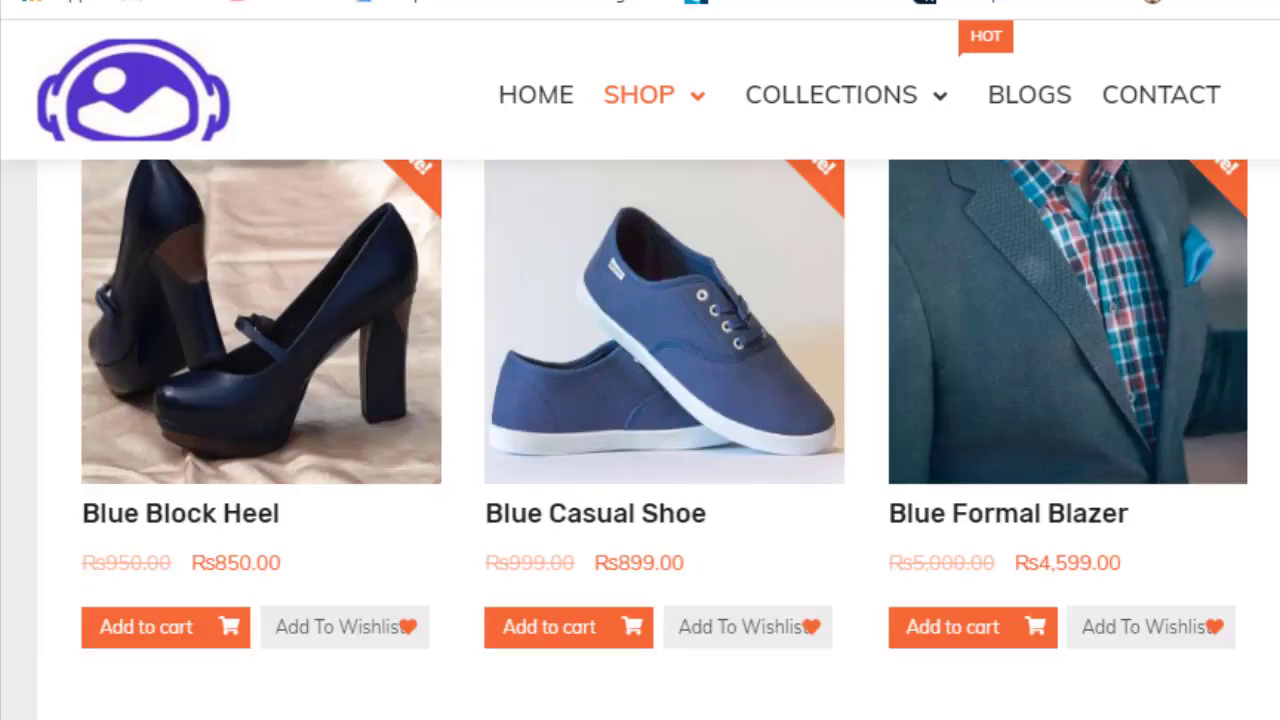
{"action": "left_click", "coordinate": [530, 625]}
{"action": "left_click", "coordinate": [172, 650]}
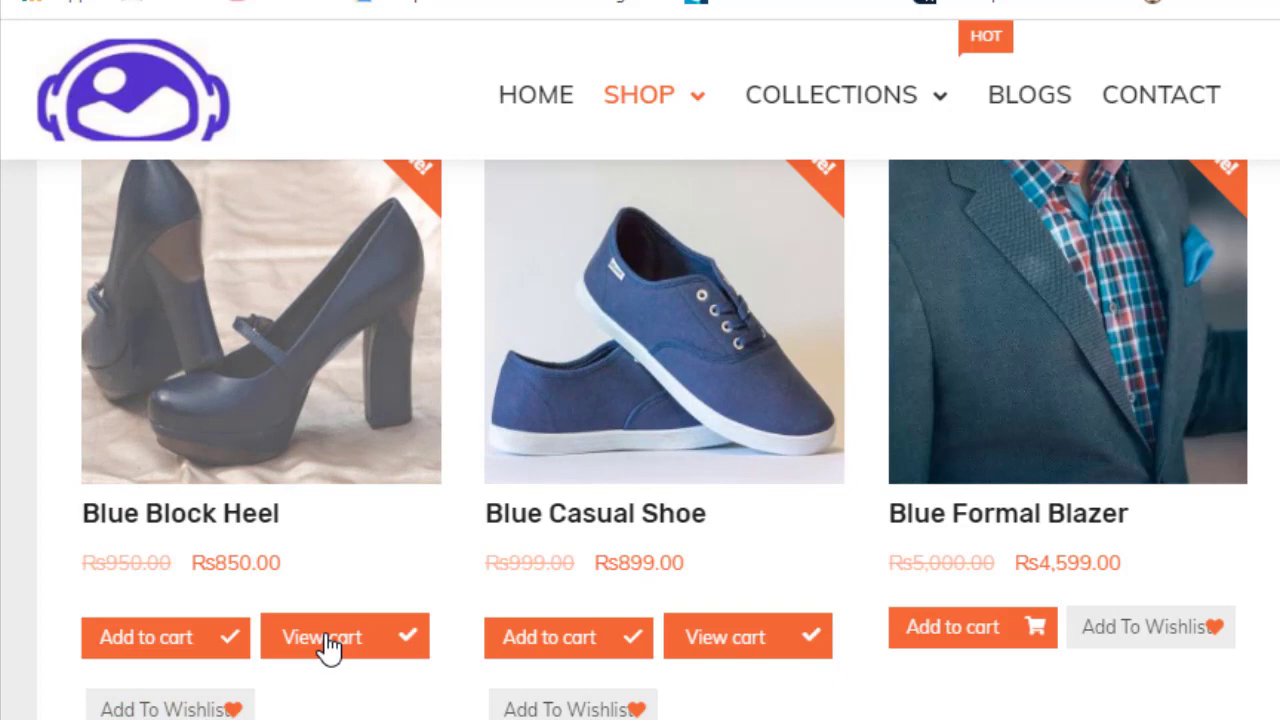
View the cart with the added products and proceed to checkout.
{"action": "left_click", "coordinate": [330, 645]}
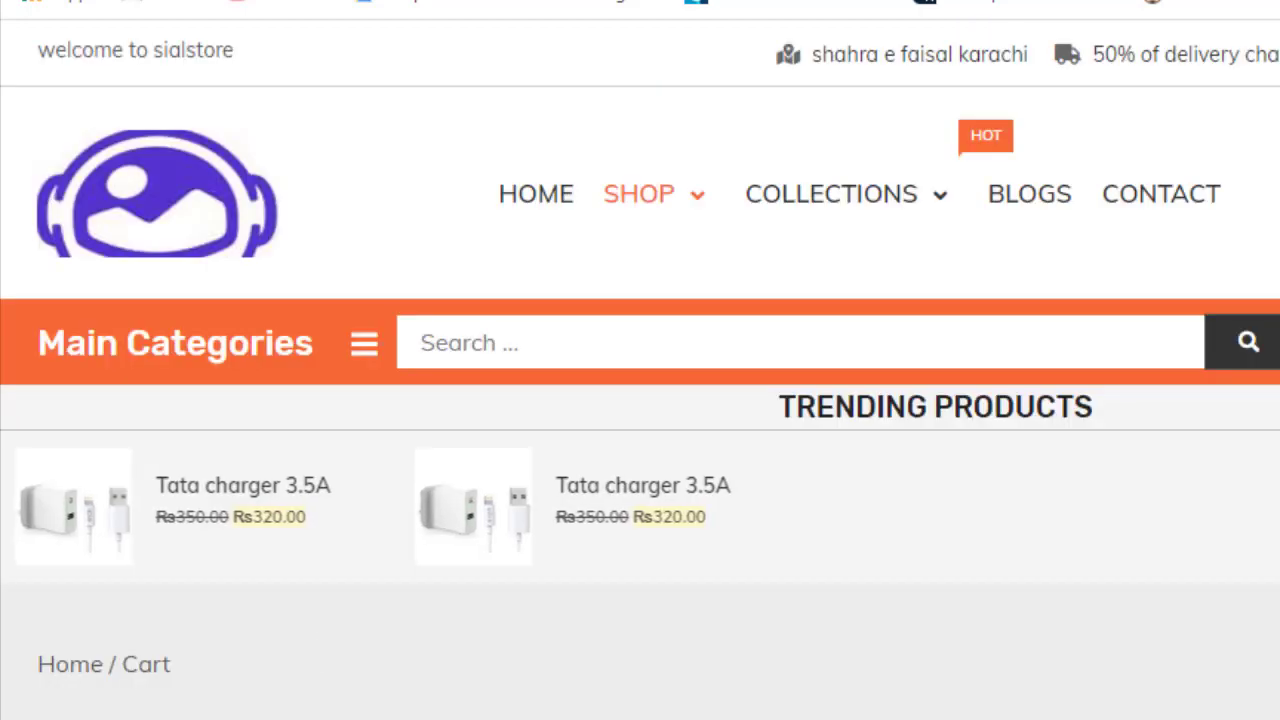
{"action": "scroll", "coordinate": [836, 658], "scroll_direction": "down", "scroll_amount": 8}
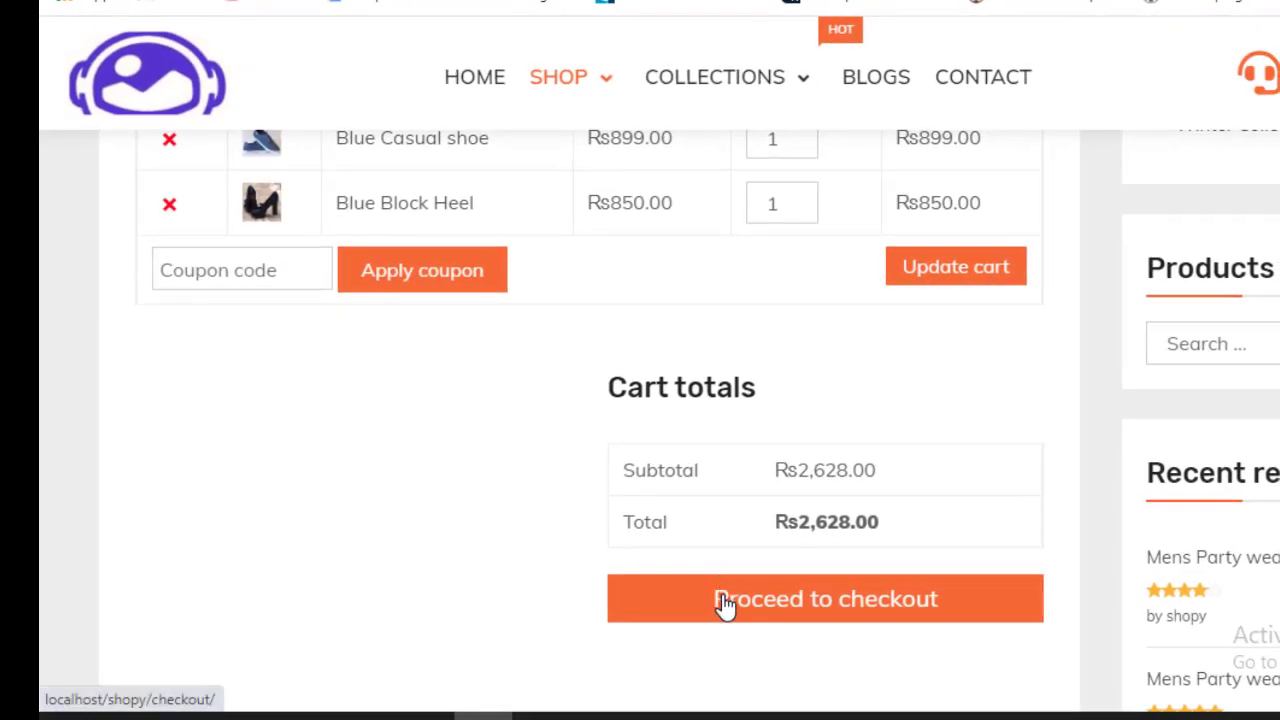
{"action": "left_click", "coordinate": [724, 603]}
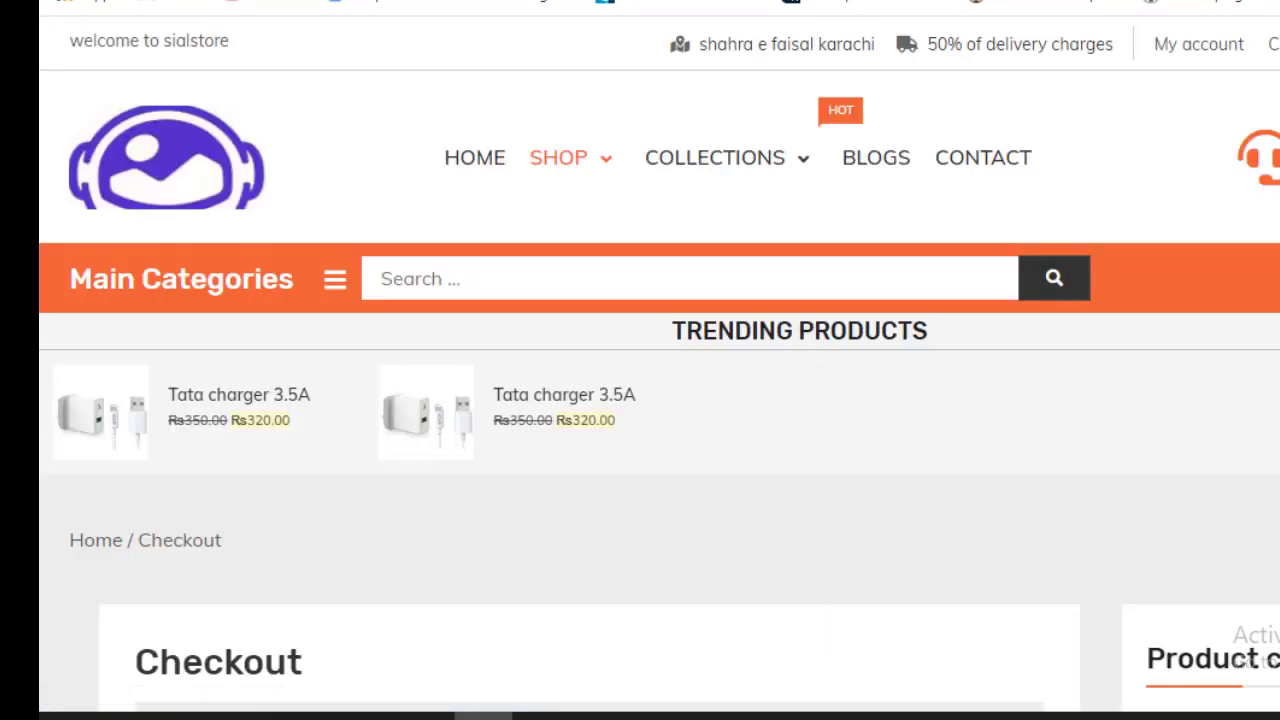
Review the prefilled billing details and order summary, and place the order with cash on delivery.
{"action": "scroll", "coordinate": [640, 400], "scroll_direction": "down", "scroll_amount": 5}
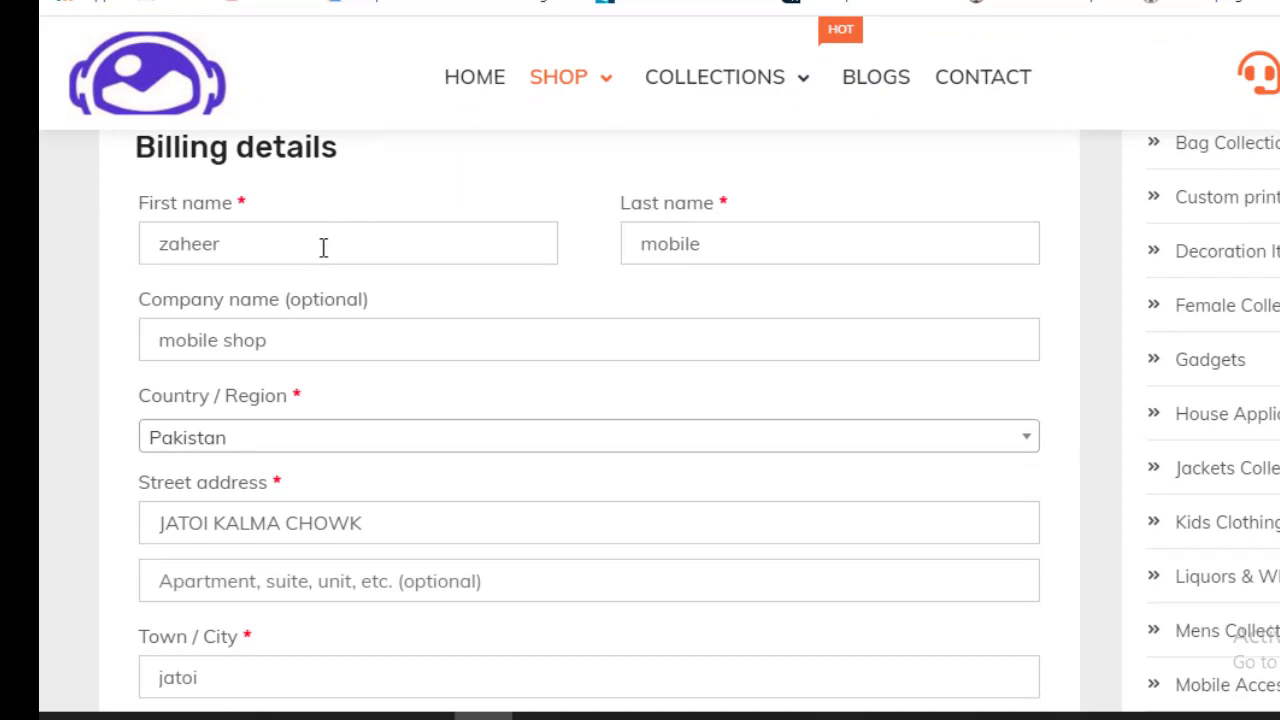
{"action": "left_click", "coordinate": [500, 301]}
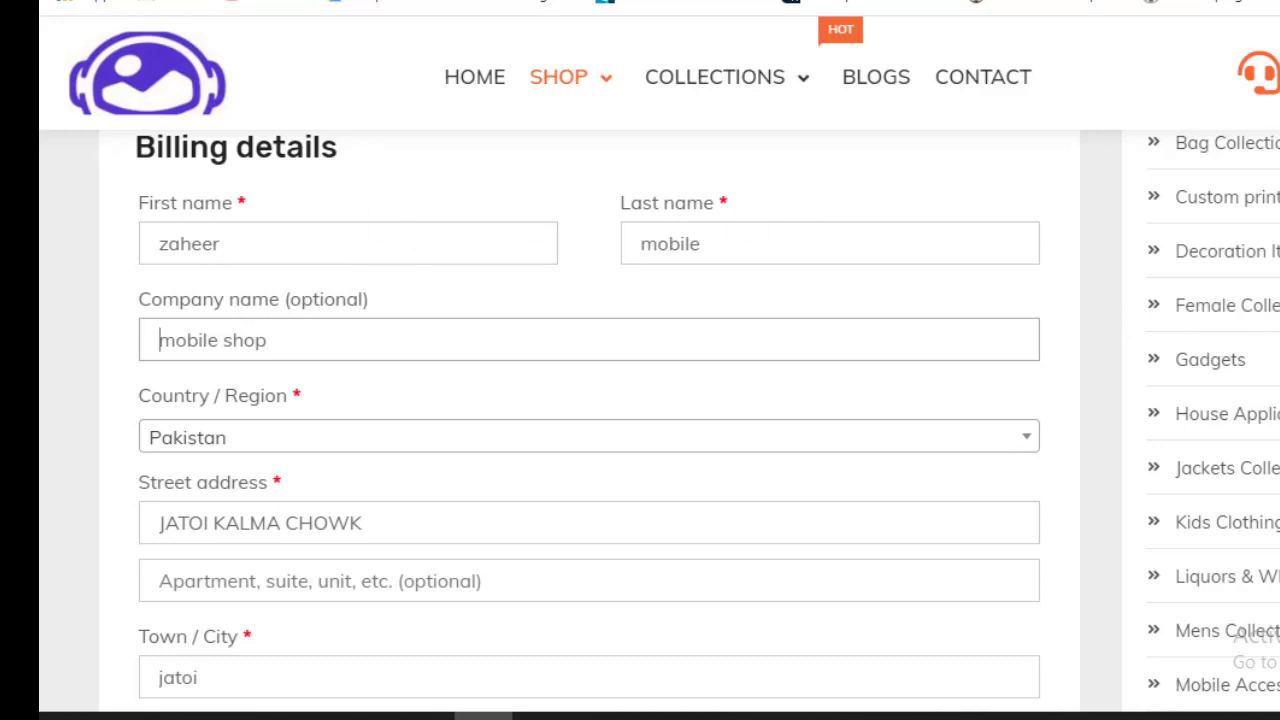
{"action": "scroll", "coordinate": [640, 400], "scroll_direction": "up", "scroll_amount": 7}
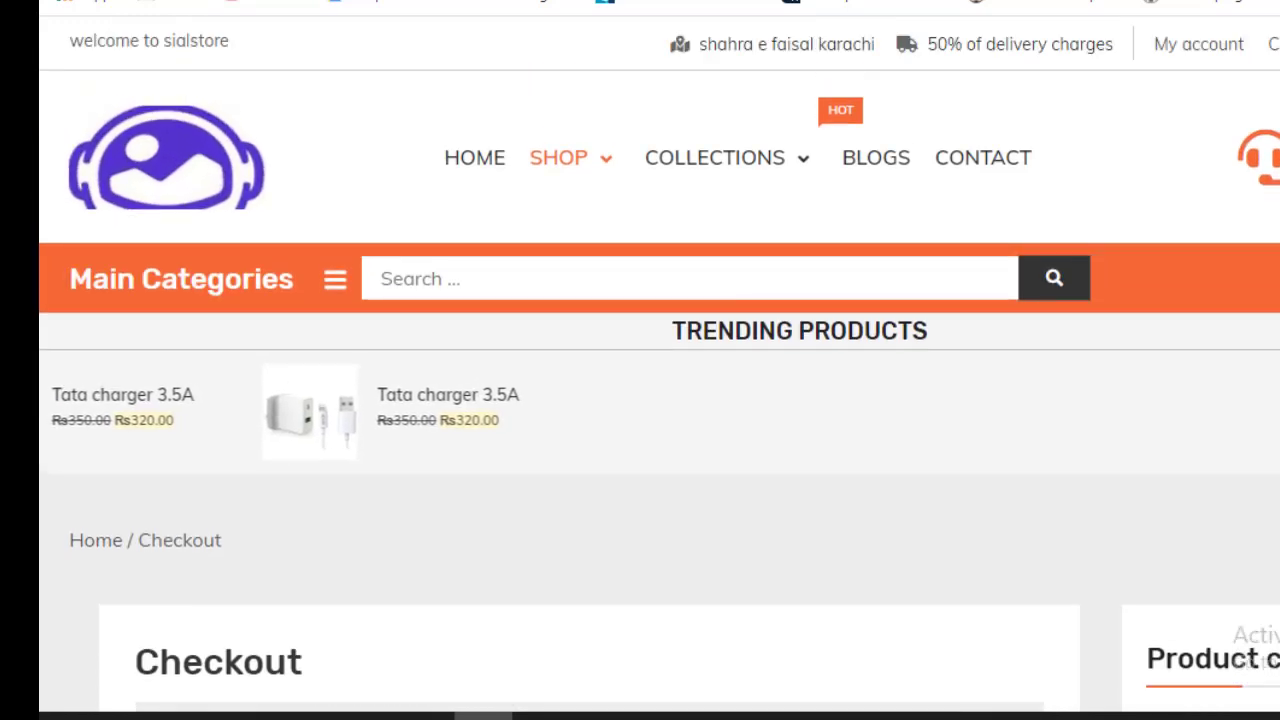
{"action": "scroll", "coordinate": [640, 400], "scroll_direction": "down", "scroll_amount": 10}
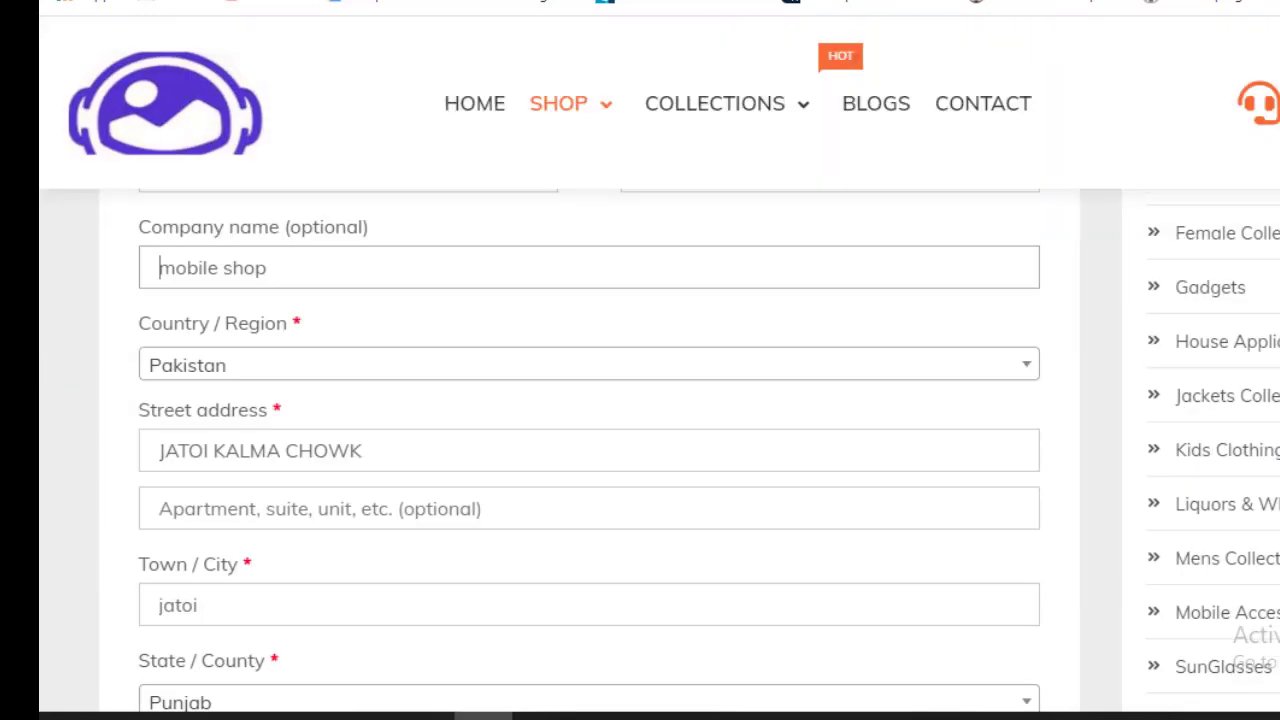
{"action": "scroll", "coordinate": [640, 400], "scroll_direction": "down", "scroll_amount": 8}
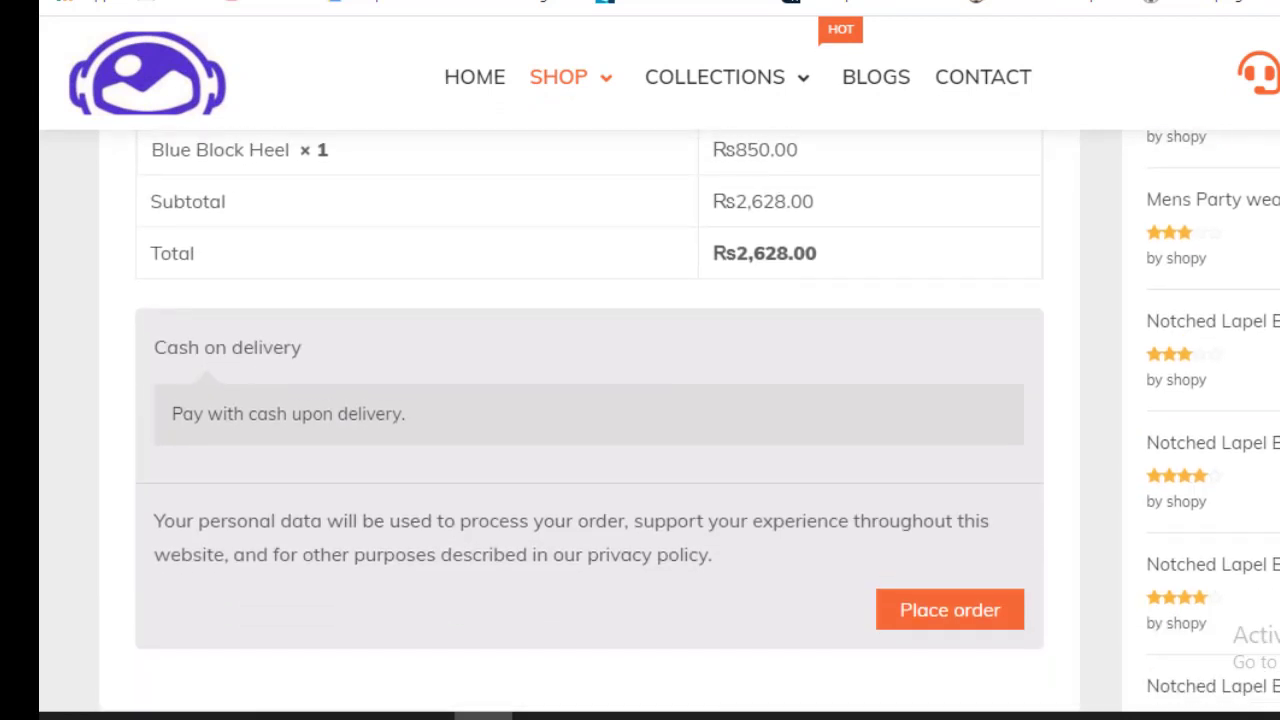
{"action": "left_click", "coordinate": [940, 609]}
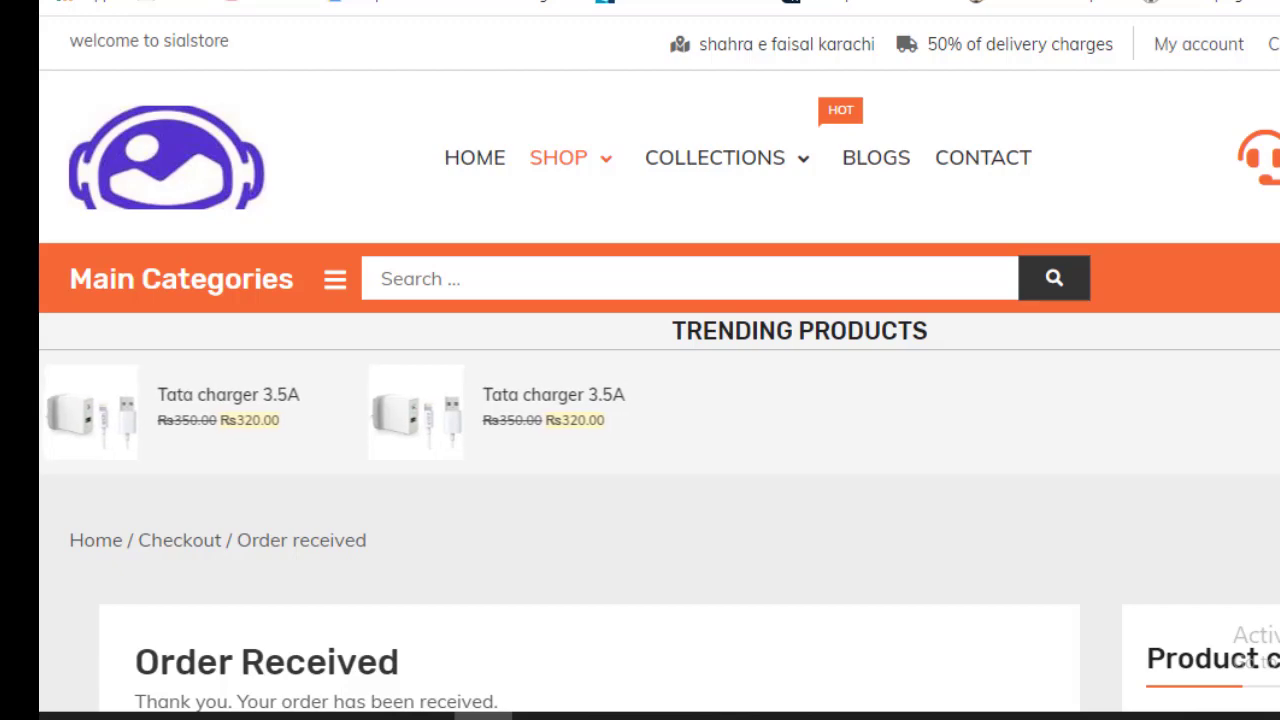
Examine the order confirmation page, including the order details and billing address.
{"action": "scroll", "coordinate": [640, 400], "scroll_direction": "down", "scroll_amount": 10}
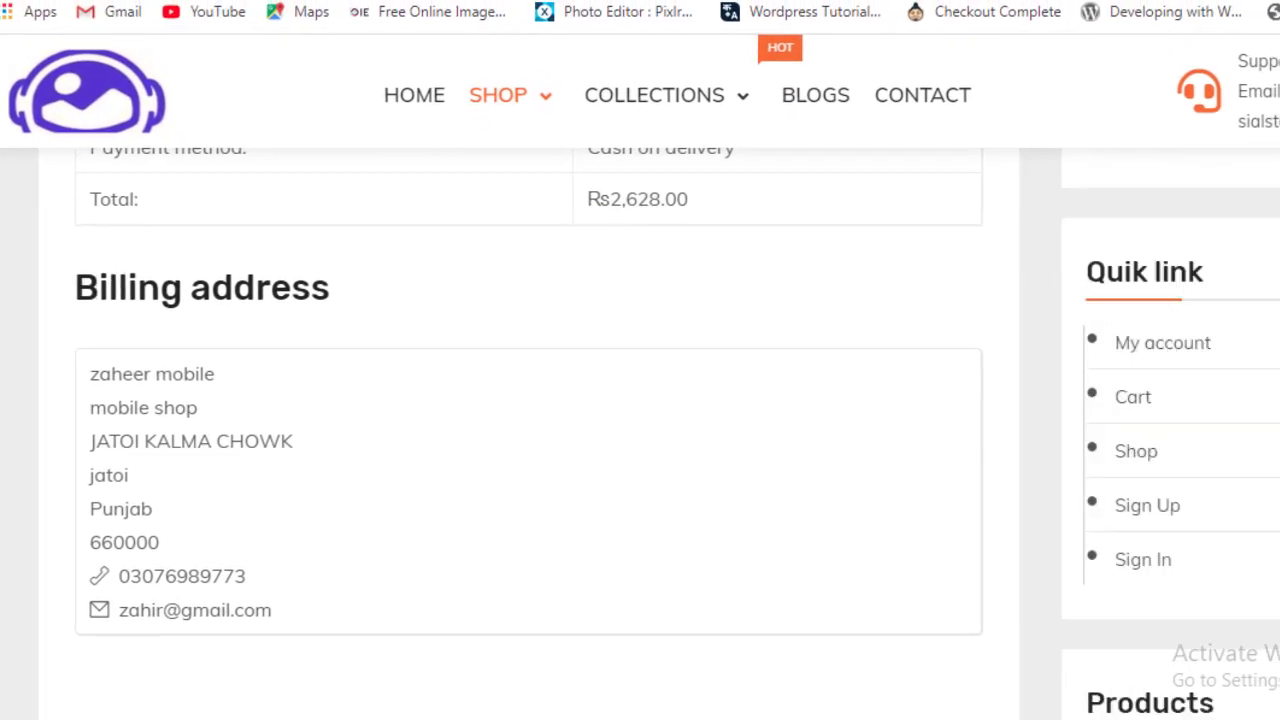
{"action": "scroll", "coordinate": [640, 400], "scroll_direction": "up", "scroll_amount": 7}
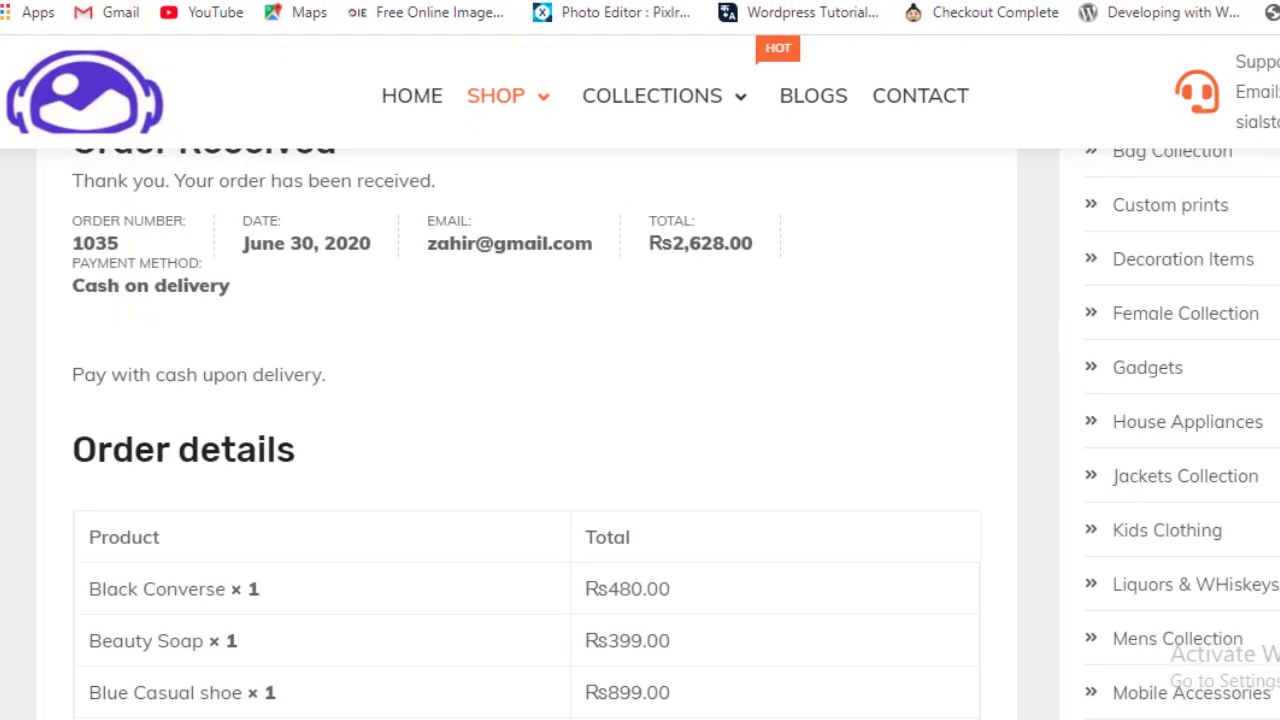
{"action": "scroll", "coordinate": [640, 400], "scroll_direction": "up", "scroll_amount": 5}
{"action": "scroll", "coordinate": [640, 400], "scroll_direction": "down", "scroll_amount": 3}
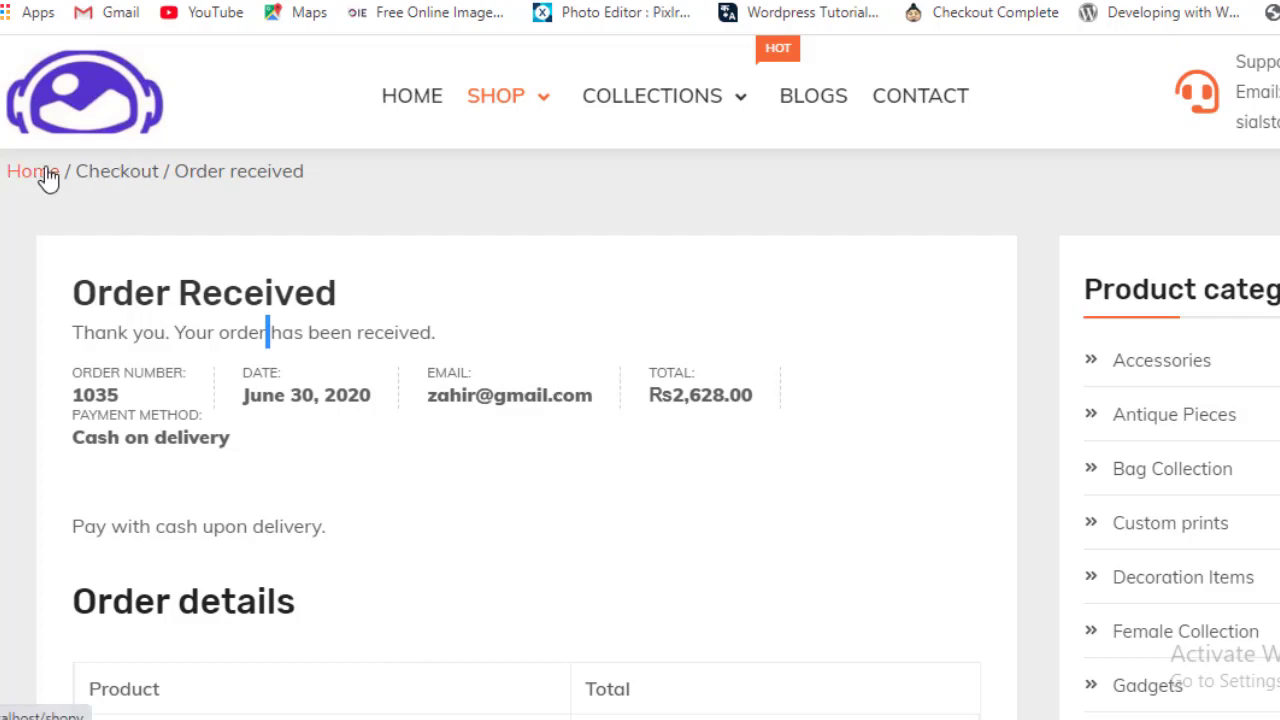
Check the filtered Users list in the admin dashboard and return to the order confirmation page.
{"action": "mouse_move", "coordinate": [548, 133]}
{"action": "key", "text": "ctrl+shift+Tab"}
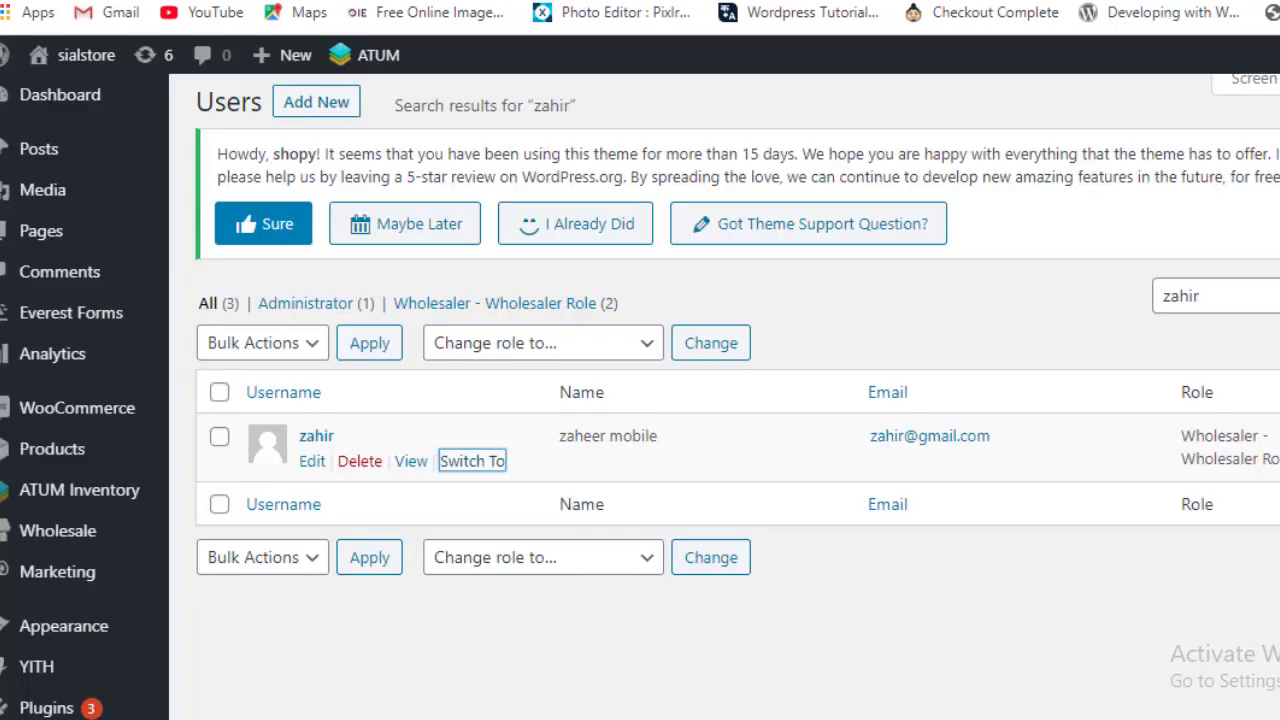
{"action": "key", "text": "ctrl+Tab"}
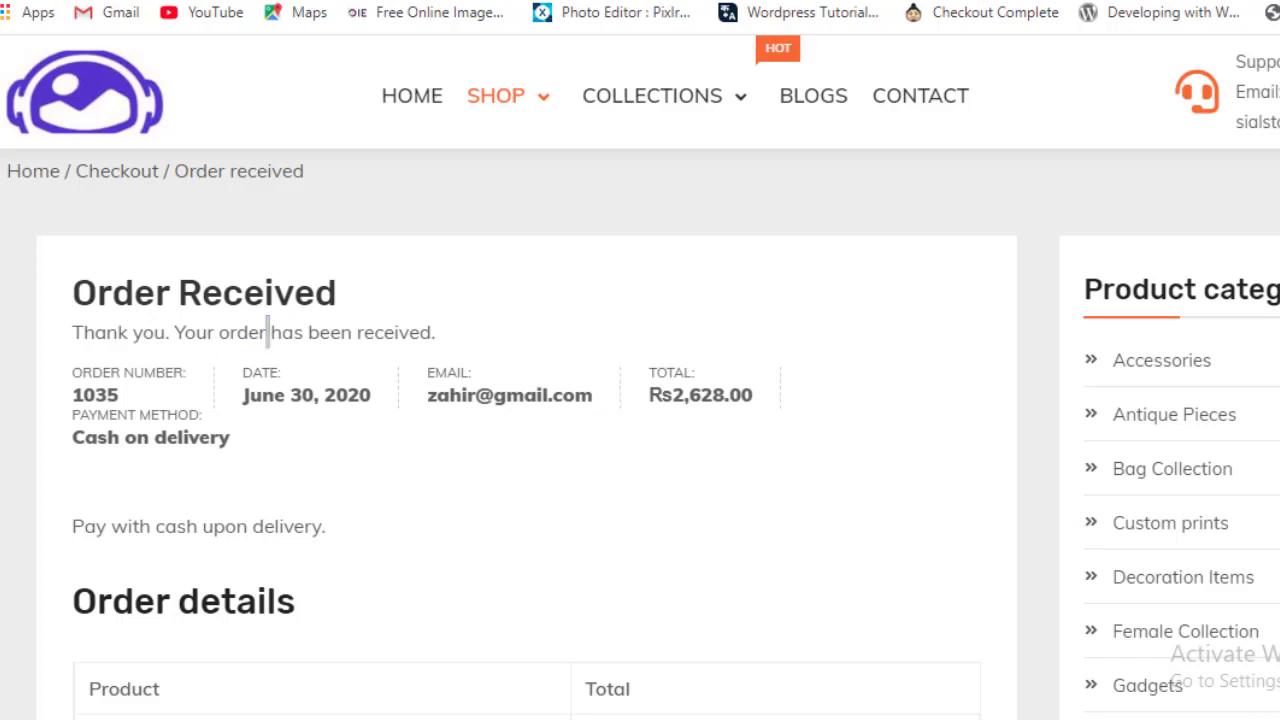
Go to the customer's account page at localhost/shopy/my-account/ and show its list of account sections.
{"action": "key", "text": "BackSpace"}
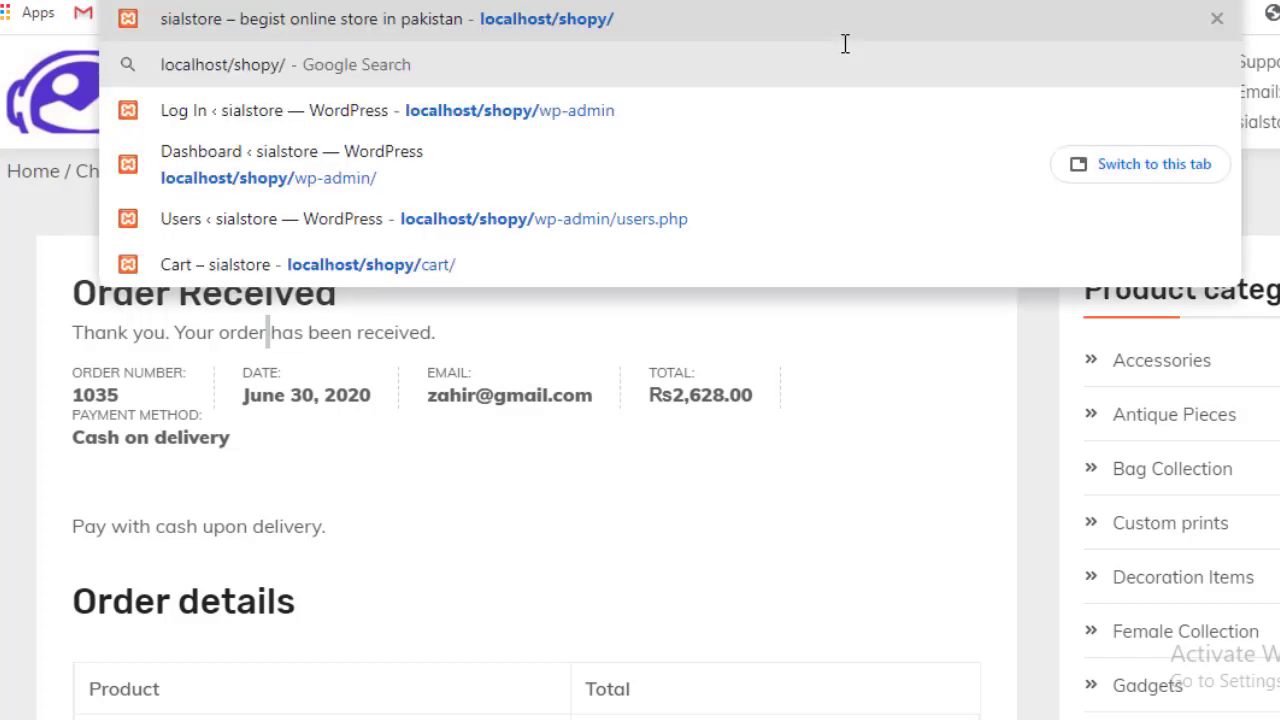
{"action": "type", "text": "my"}
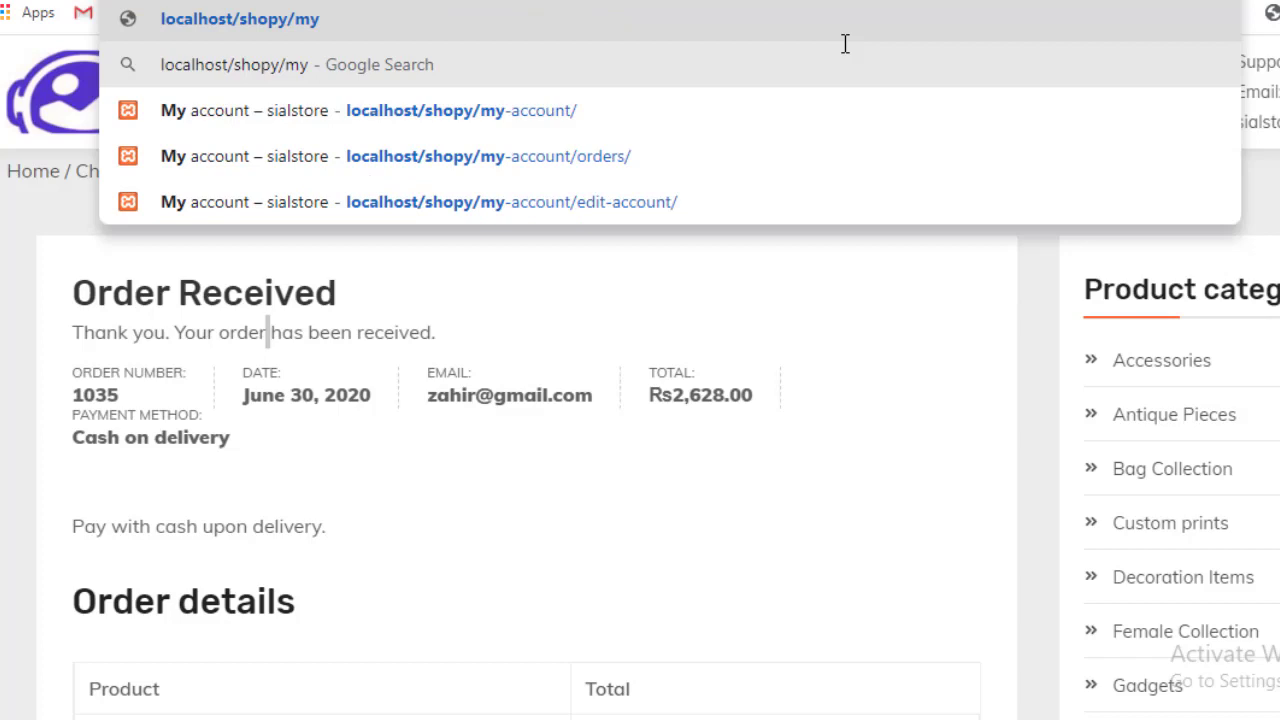
{"action": "left_click", "coordinate": [546, 117]}
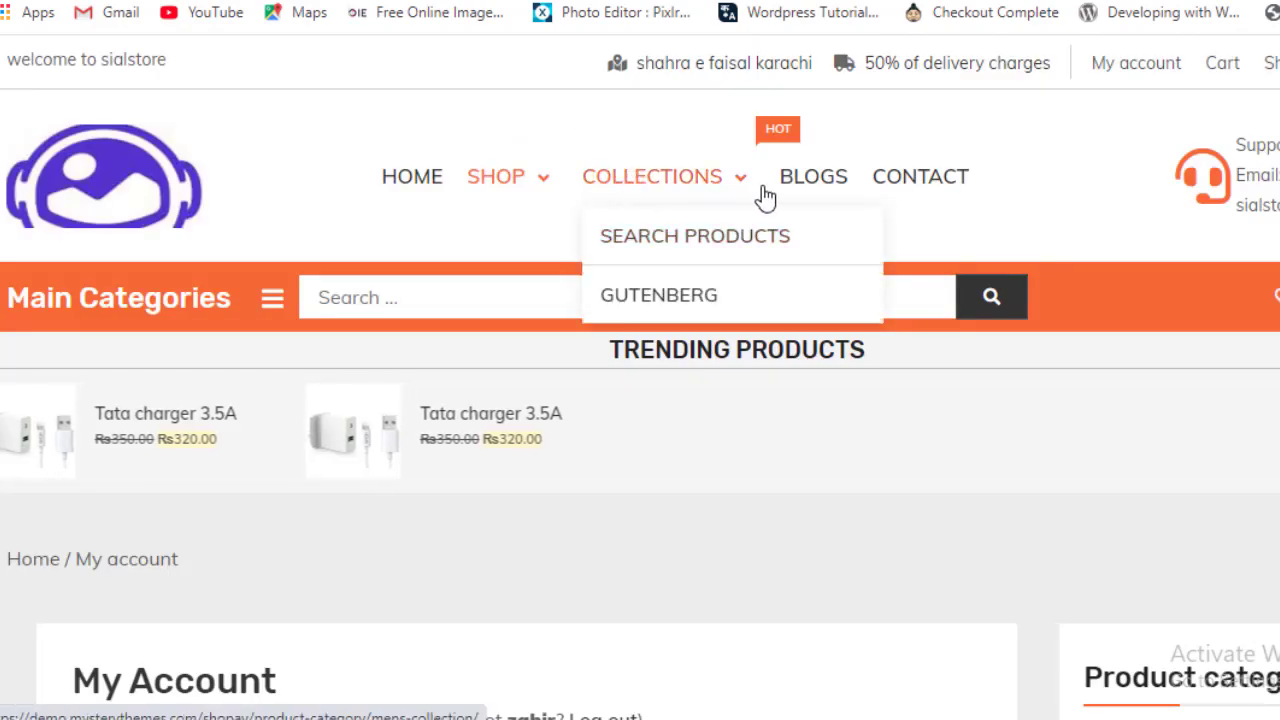
{"action": "mouse_move", "coordinate": [480, 183]}
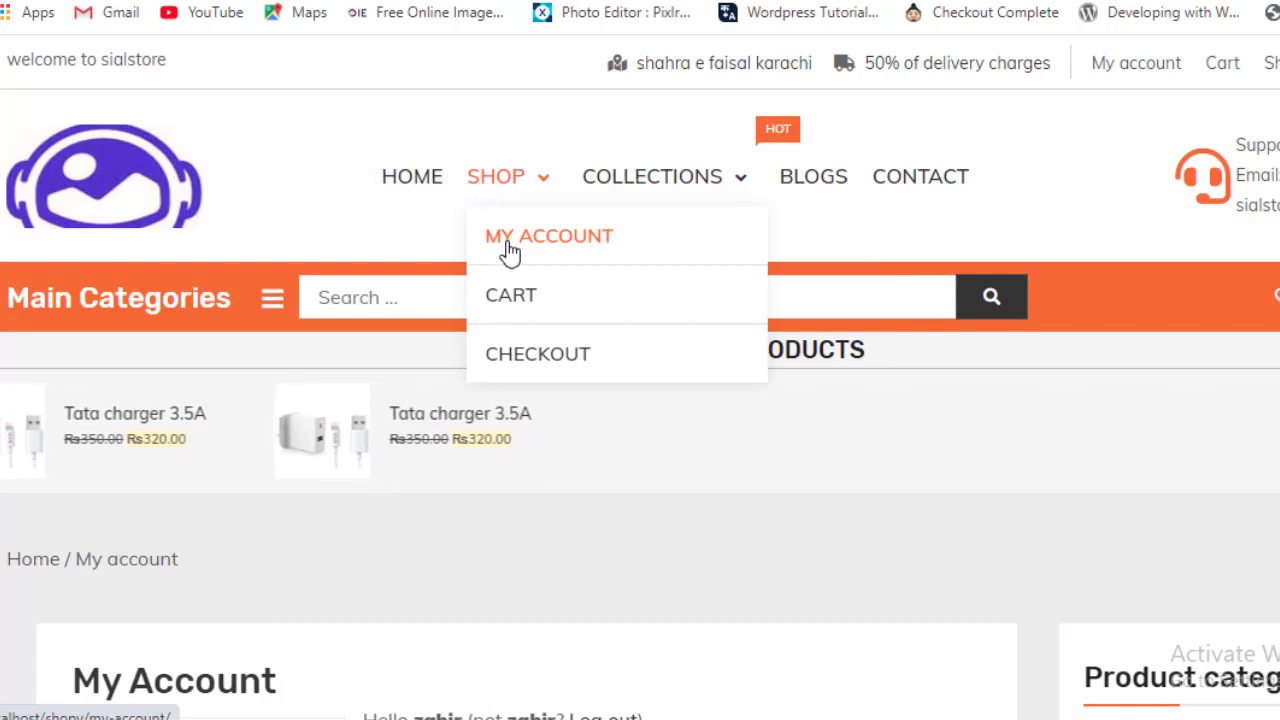
{"action": "scroll", "coordinate": [640, 400], "scroll_direction": "down", "scroll_amount": 5}
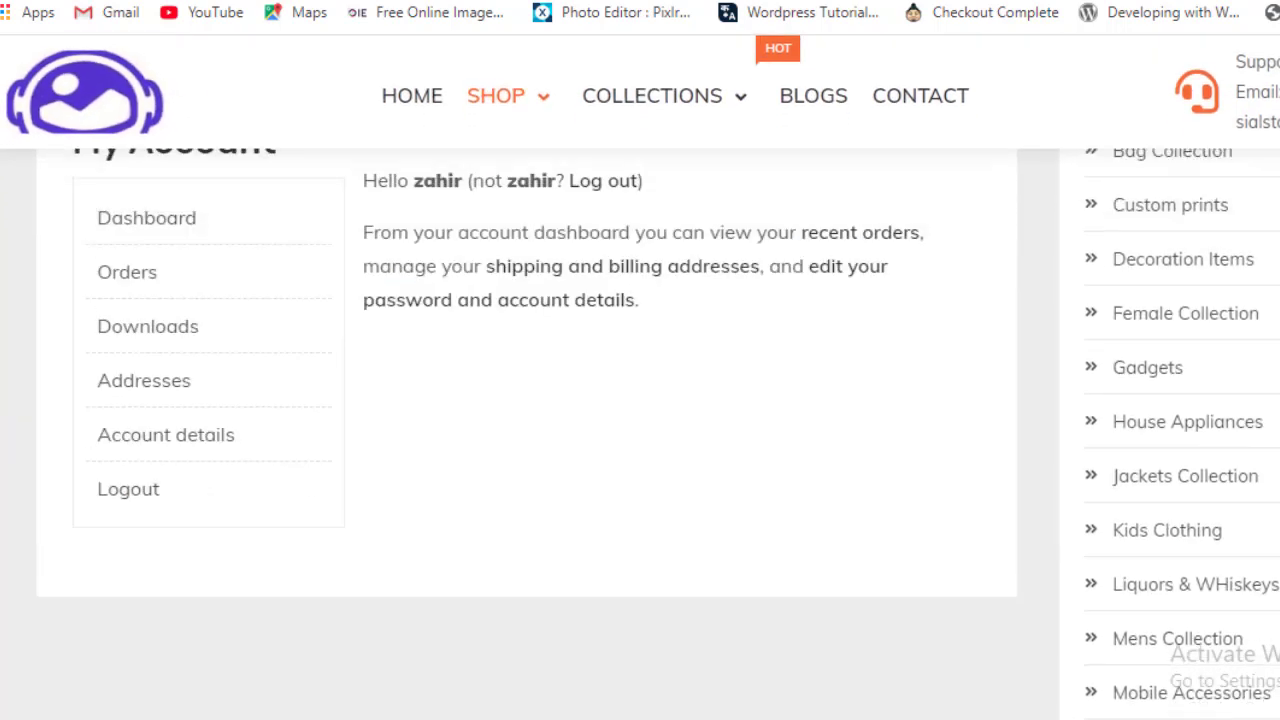
Open the account's Orders section and check the newly placed order.
{"action": "left_click", "coordinate": [131, 281]}
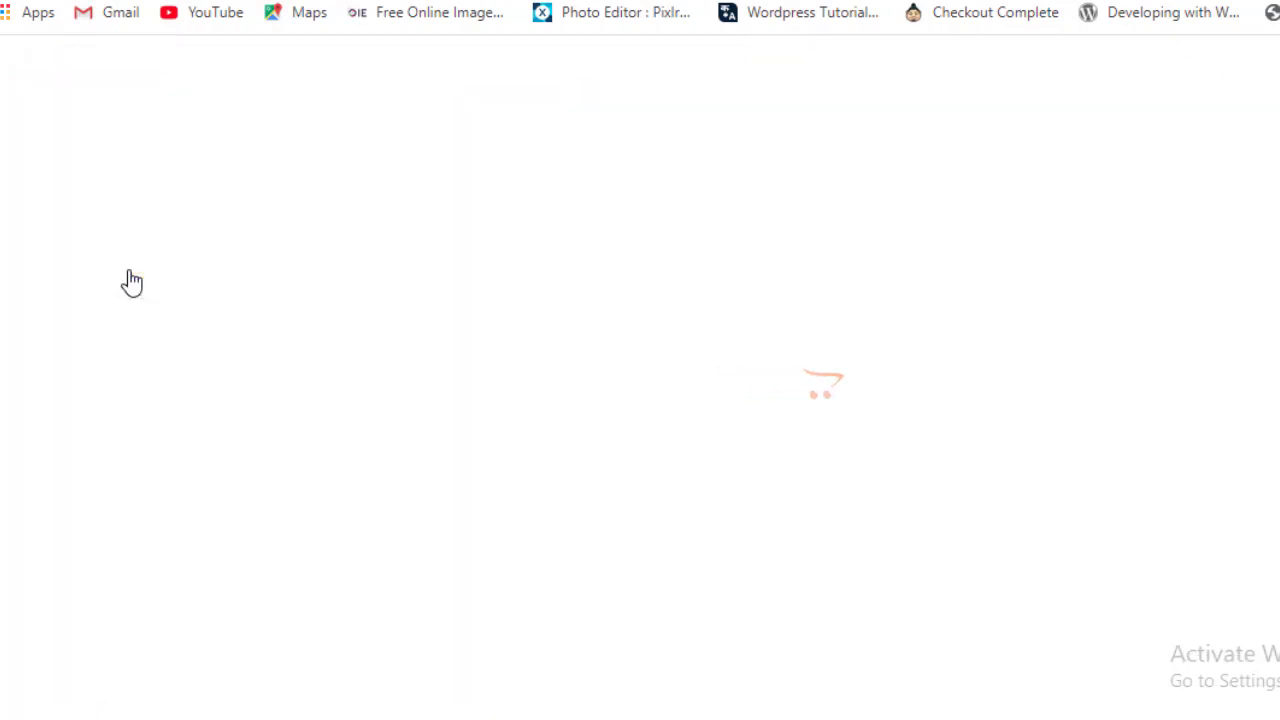
{"action": "scroll", "coordinate": [640, 400], "scroll_direction": "down", "scroll_amount": 5}
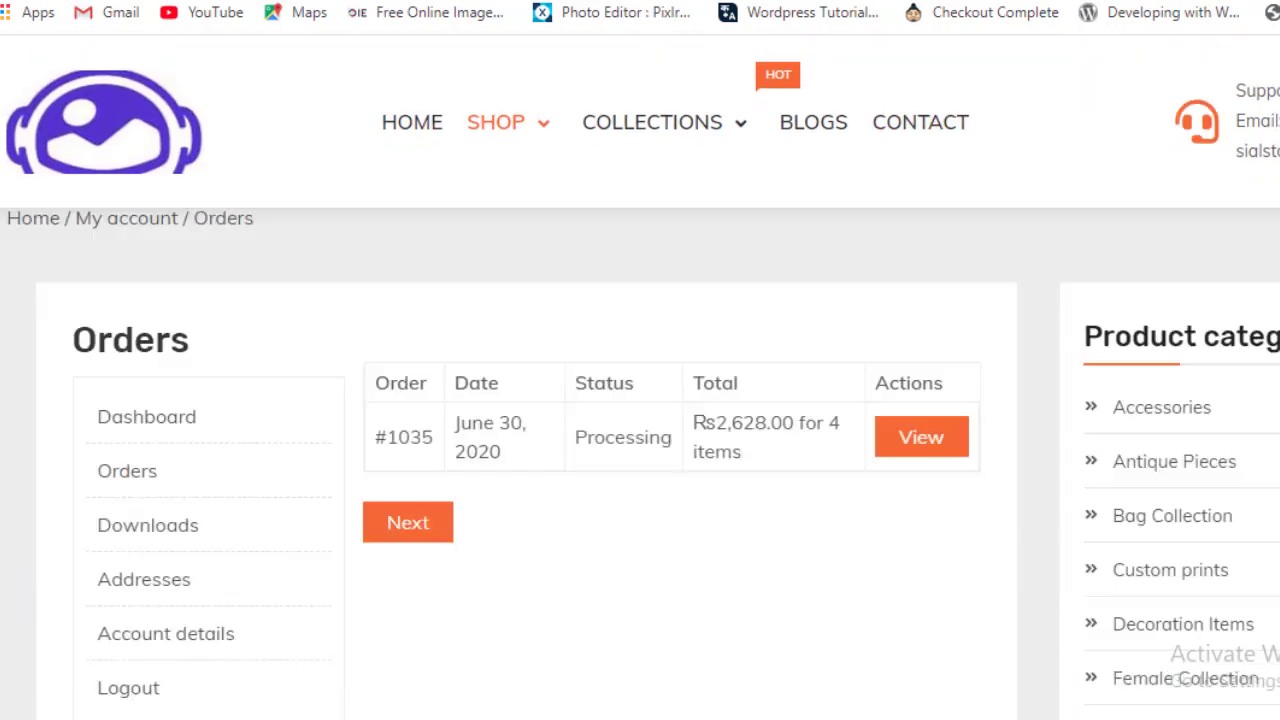
{"action": "scroll", "coordinate": [640, 400], "scroll_direction": "up", "scroll_amount": 5}
{"action": "scroll", "coordinate": [640, 400], "scroll_direction": "down", "scroll_amount": 4}
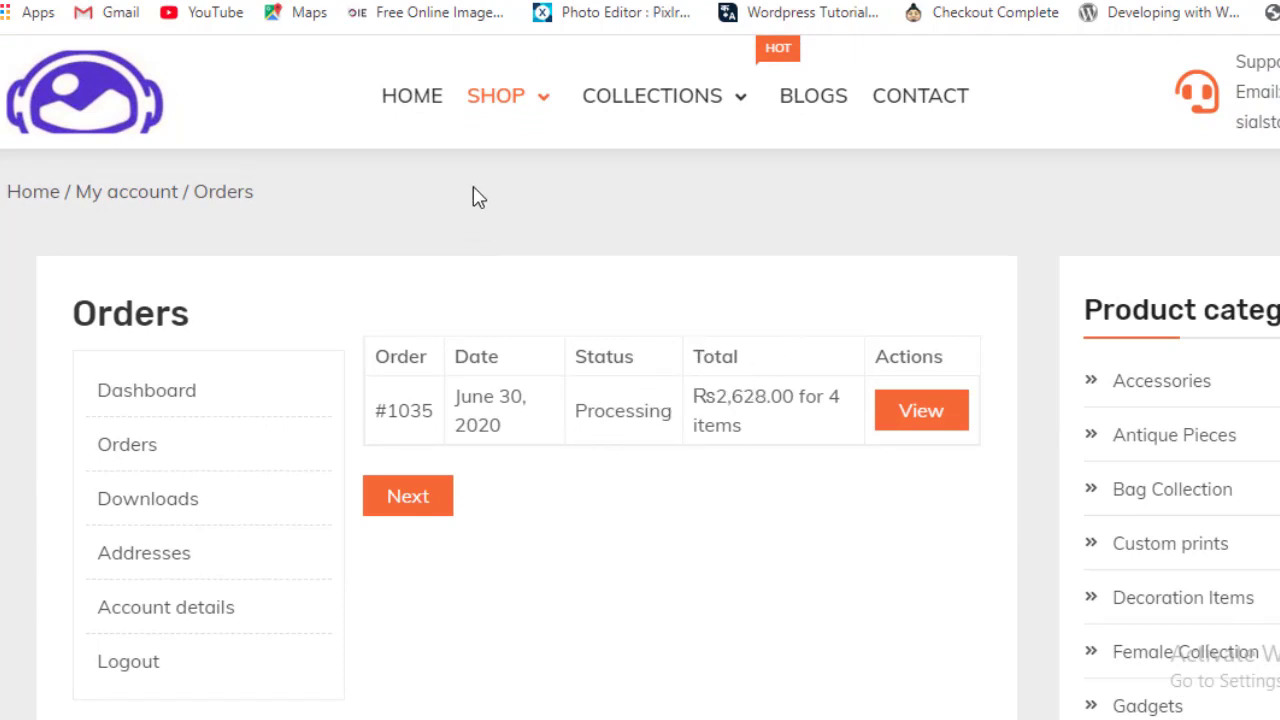
Log out of the customer account and replace the saved username in the login form with shopy.
{"action": "left_click", "coordinate": [120, 664]}
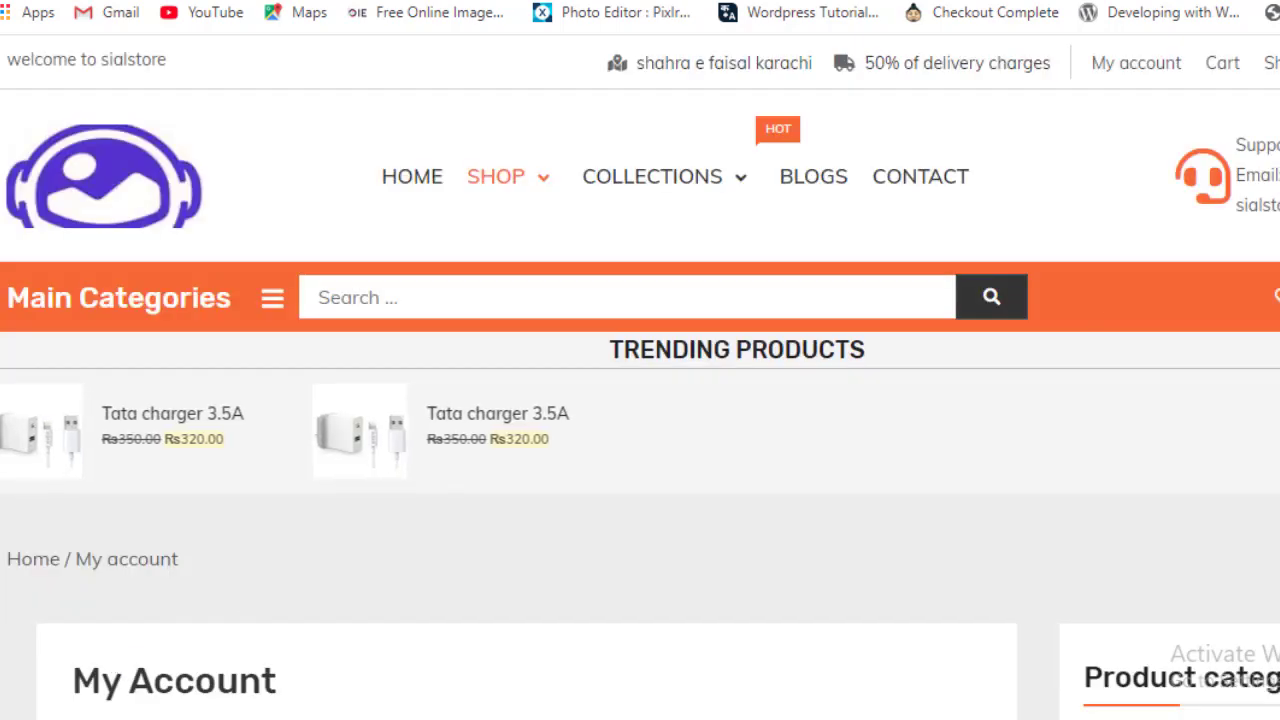
{"action": "scroll", "coordinate": [640, 400], "scroll_direction": "down", "scroll_amount": 5}
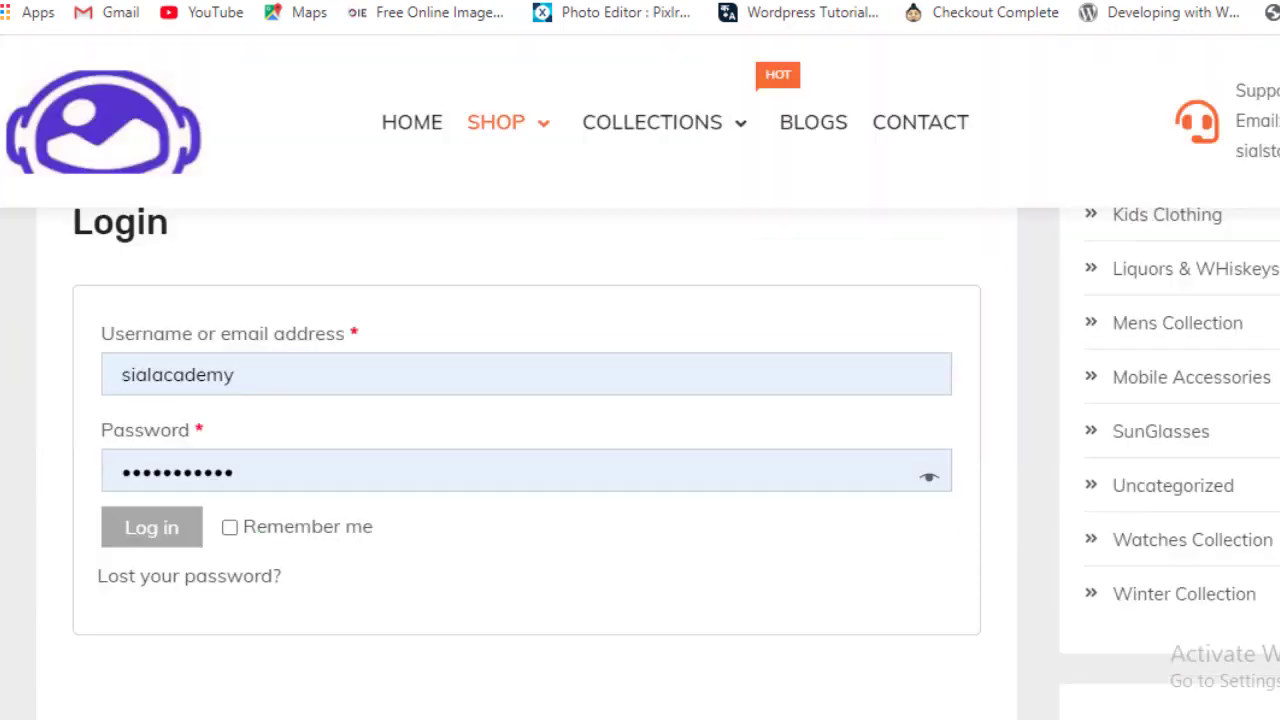
{"action": "double_click", "coordinate": [173, 367]}
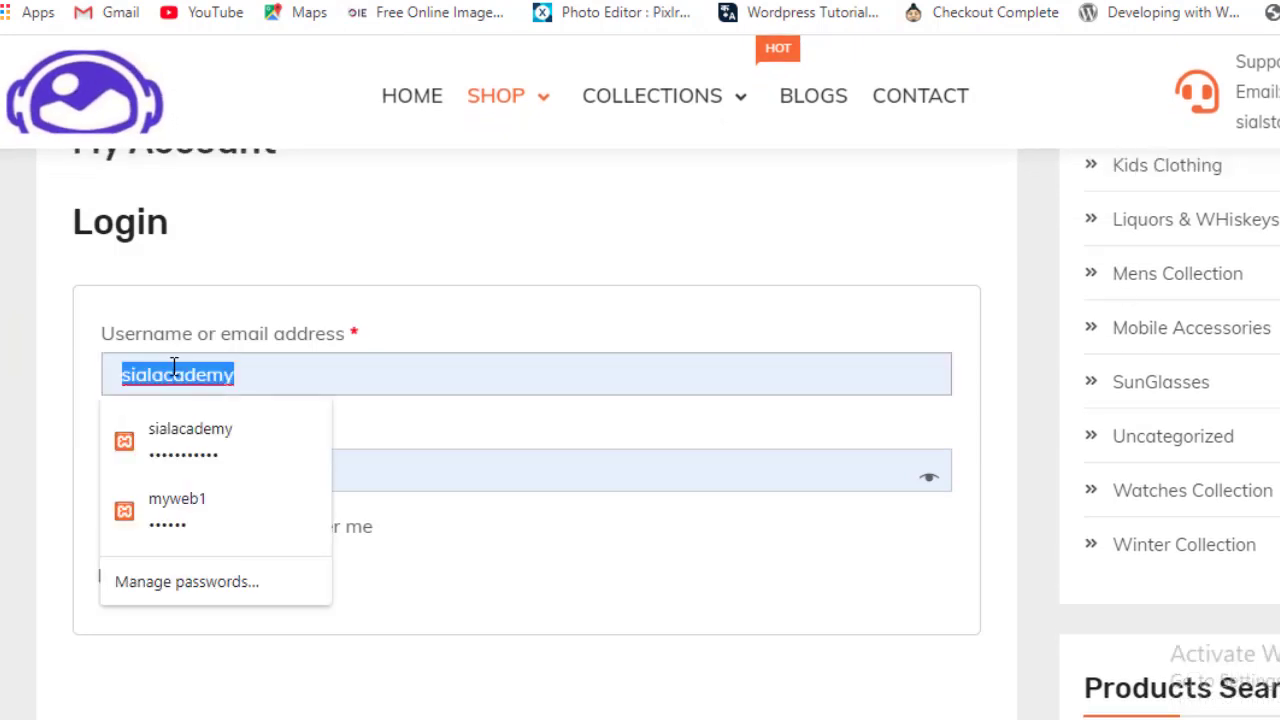
{"action": "type", "text": "shop"}
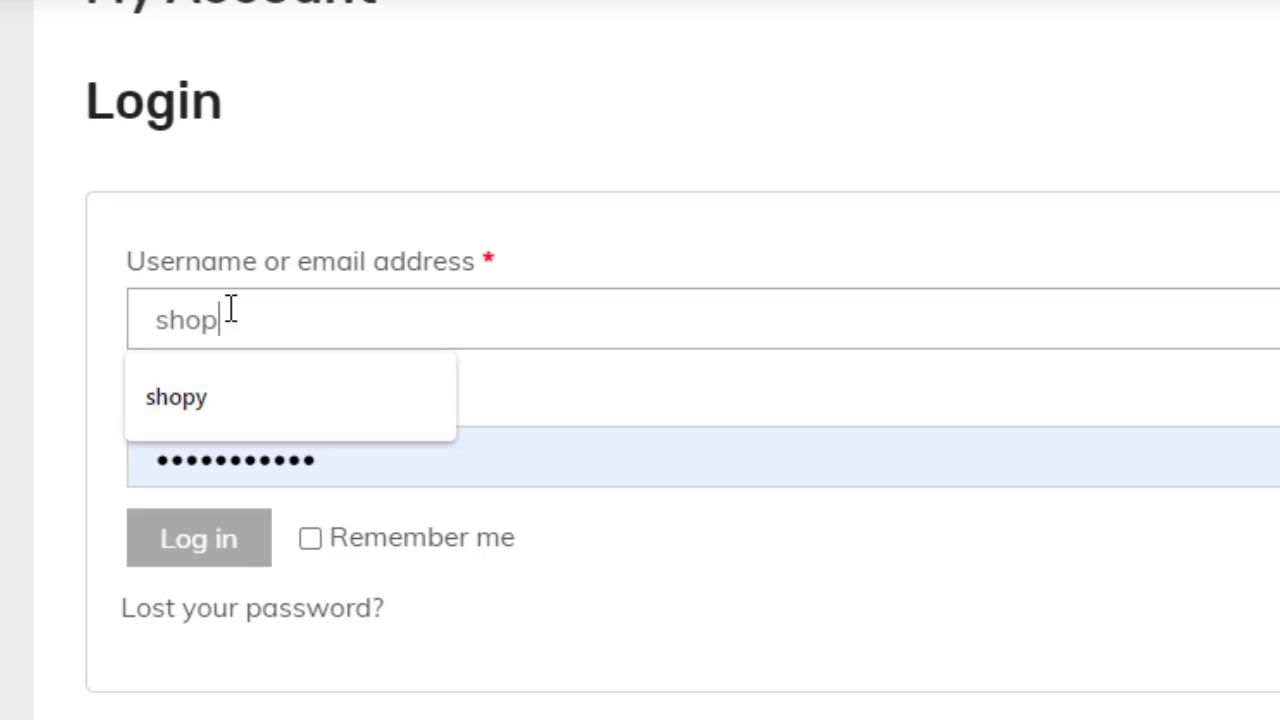
{"action": "type", "text": "y"}
{"action": "double_click", "coordinate": [231, 307]}
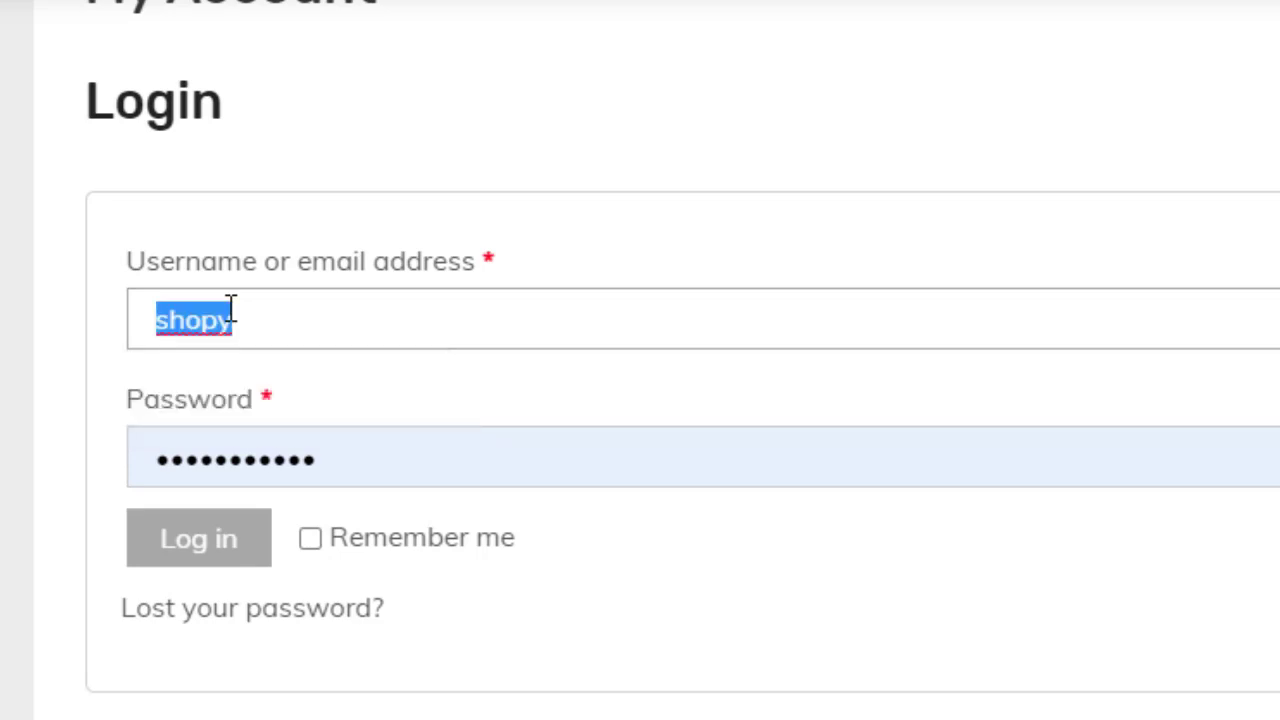
Replace the saved password with the administrator's account password and log in.
{"action": "double_click", "coordinate": [294, 469]}
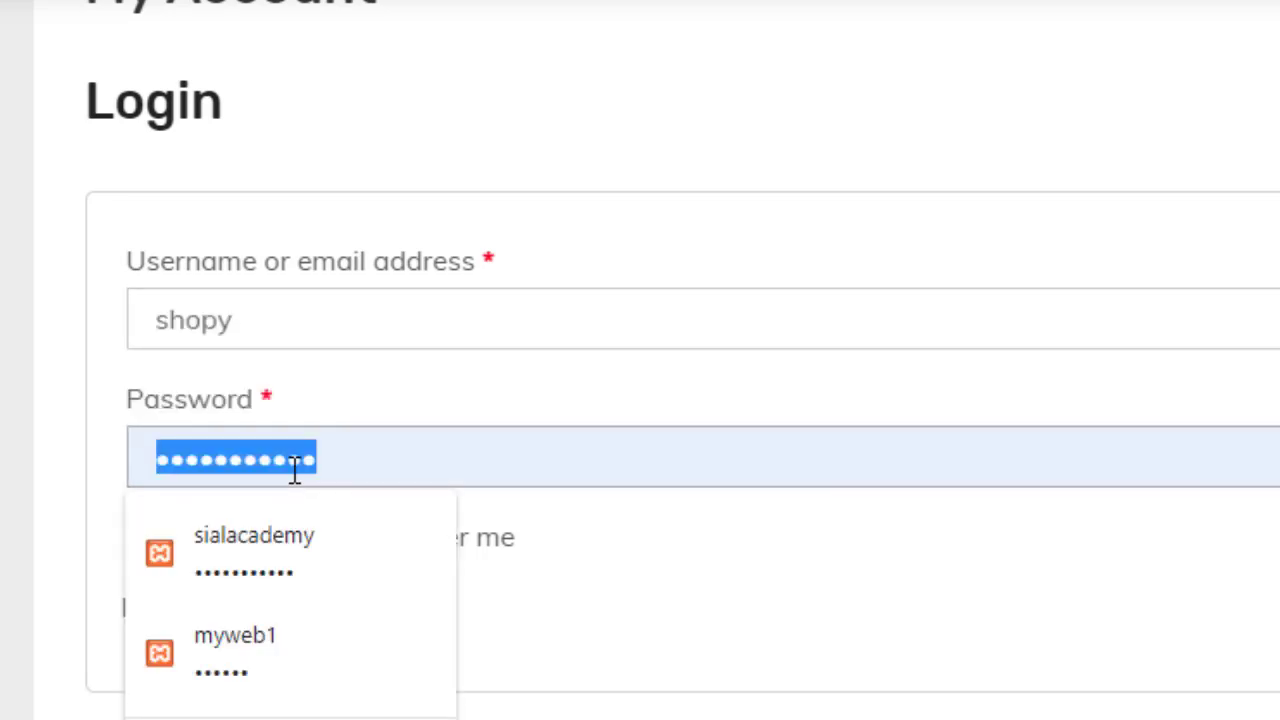
{"action": "key", "text": "ctrl+v"}
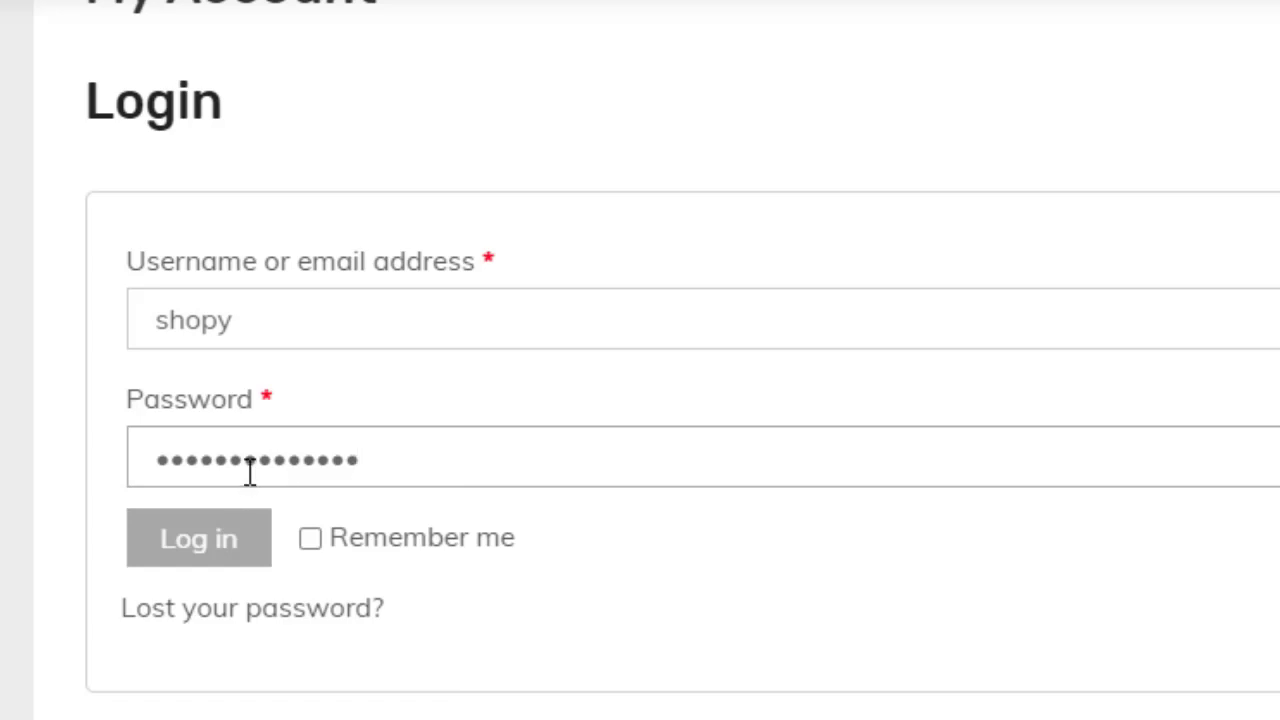
{"action": "double_click", "coordinate": [250, 470]}
{"action": "type", "text": "****"}
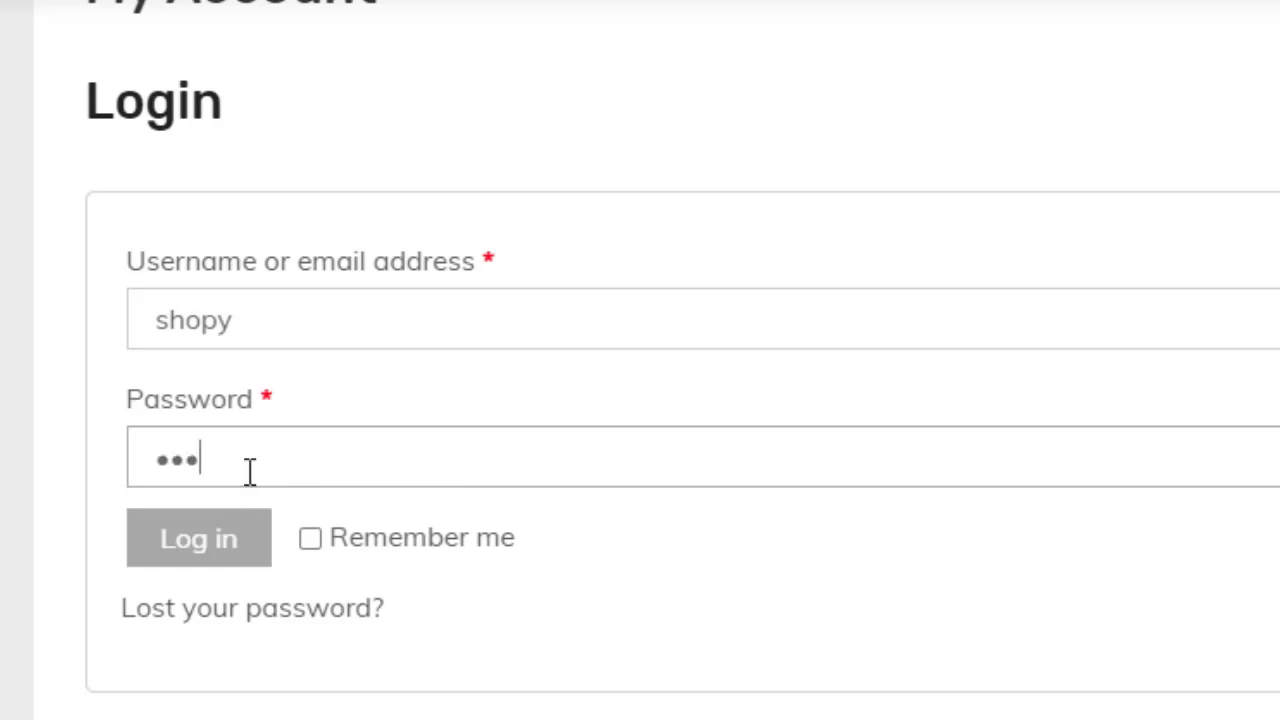
{"action": "type", "text": "*"}
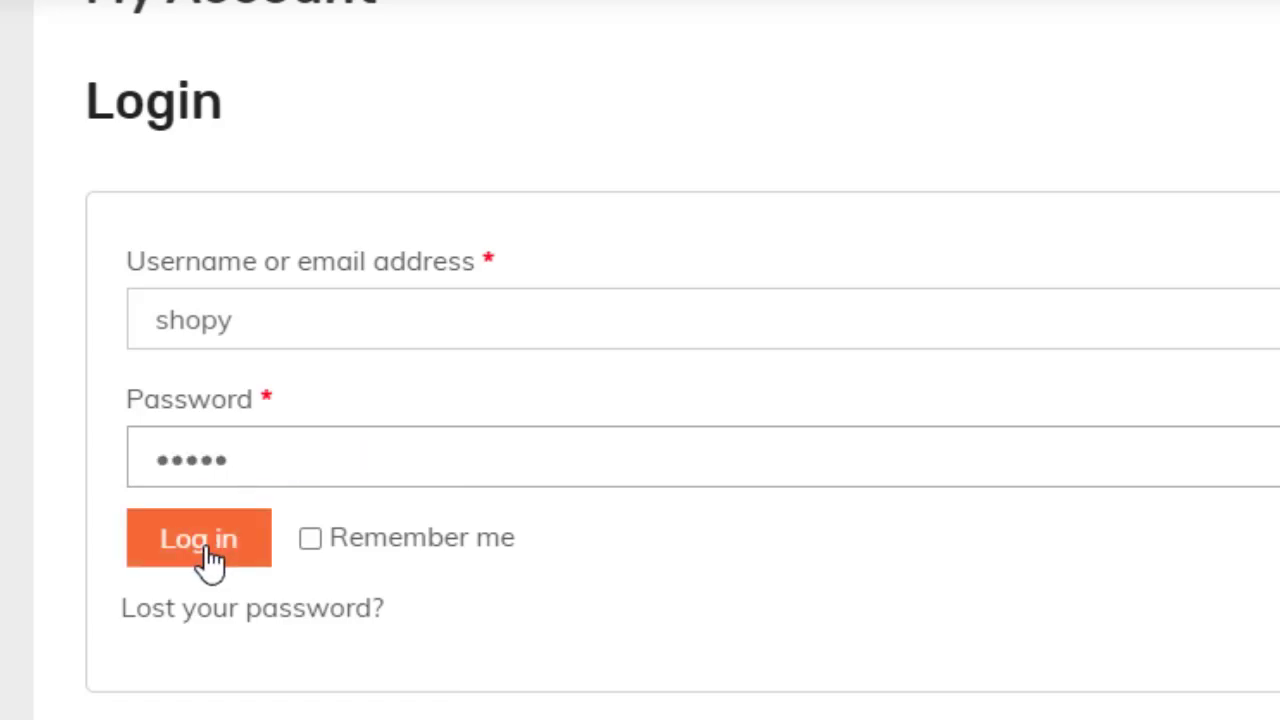
{"action": "left_click", "coordinate": [208, 558]}
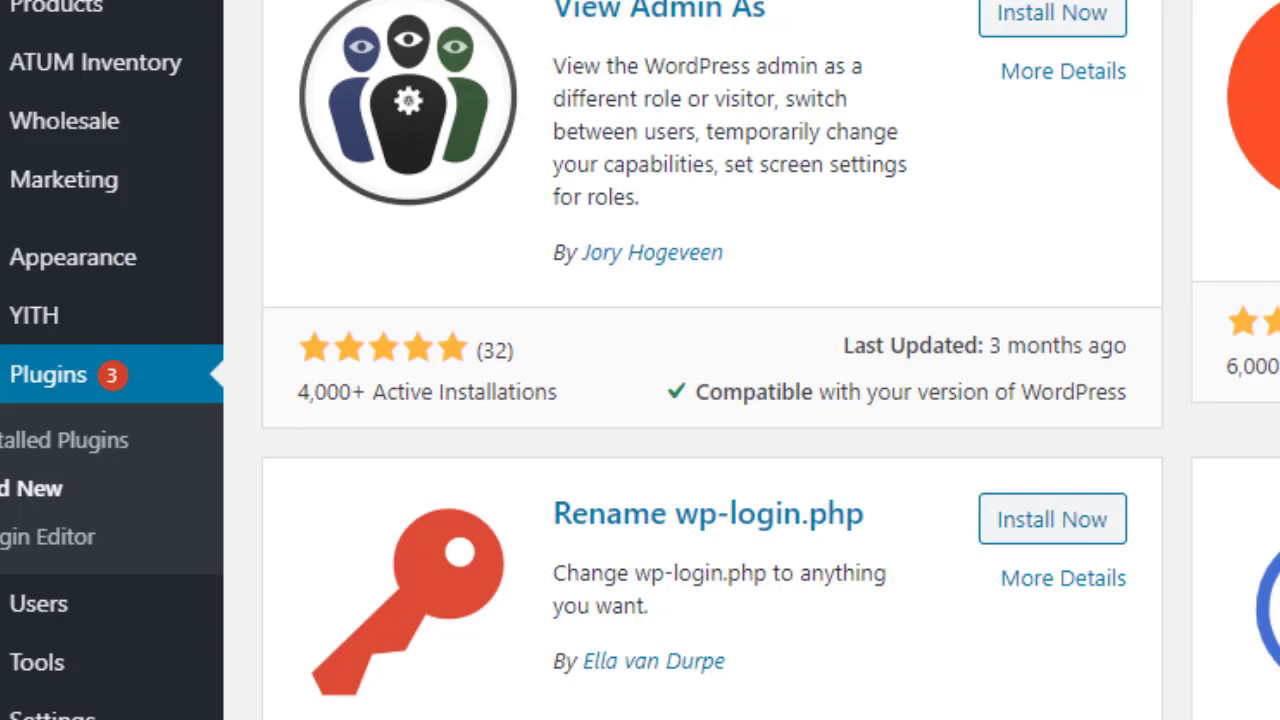
Open the WooCommerce orders list in the admin dashboard and check the newest order's status note.
{"action": "mouse_move", "coordinate": [116, 140]}
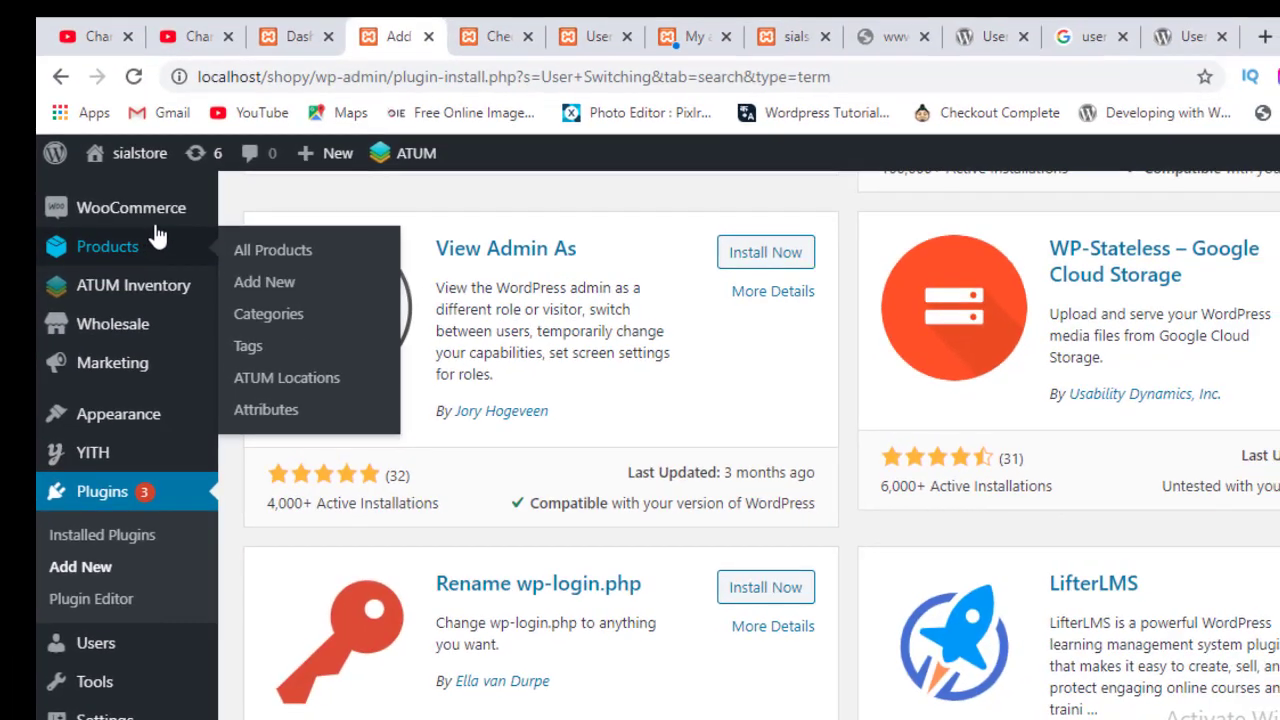
{"action": "mouse_move", "coordinate": [160, 228]}
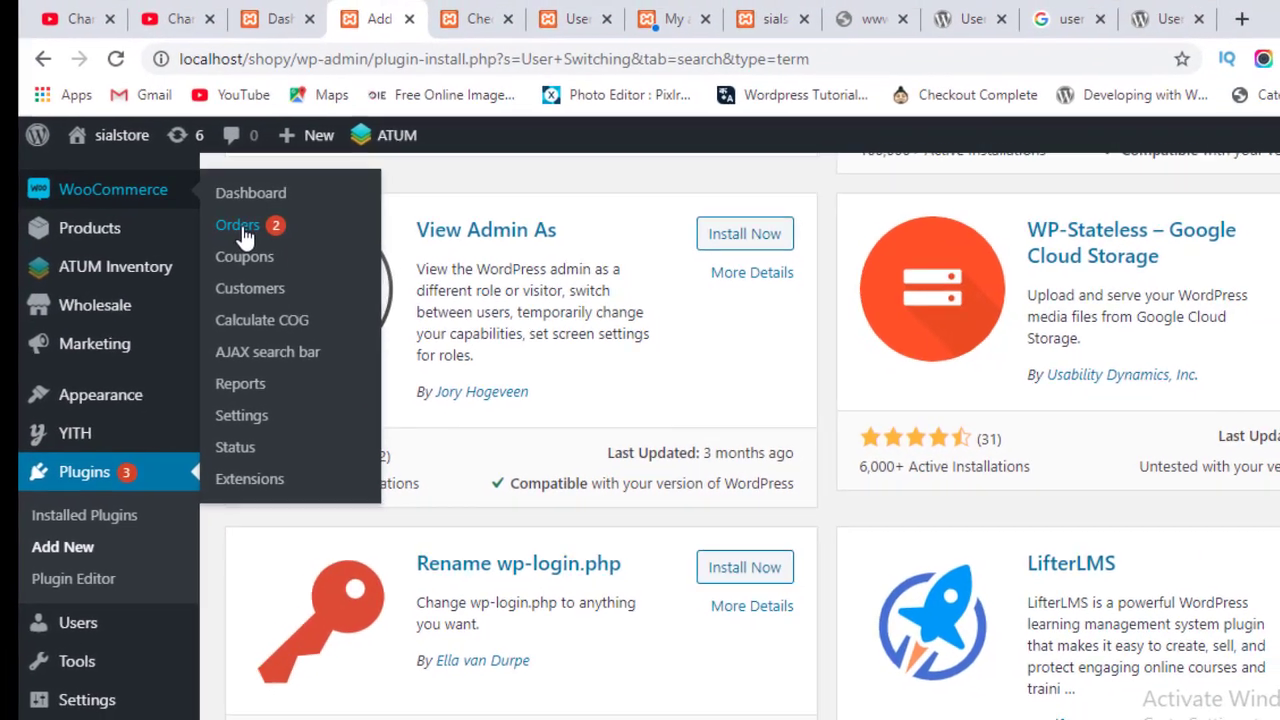
{"action": "left_click", "coordinate": [262, 256]}
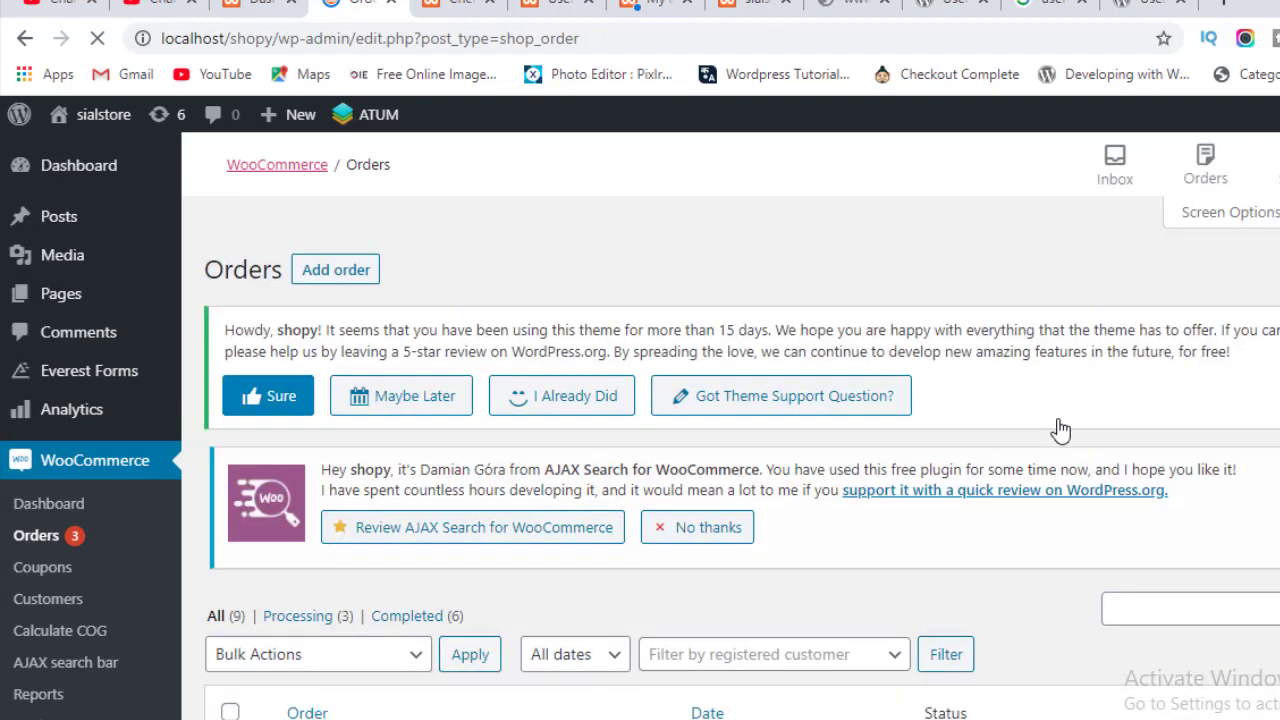
{"action": "scroll", "coordinate": [972, 500], "scroll_direction": "down", "scroll_amount": 3}
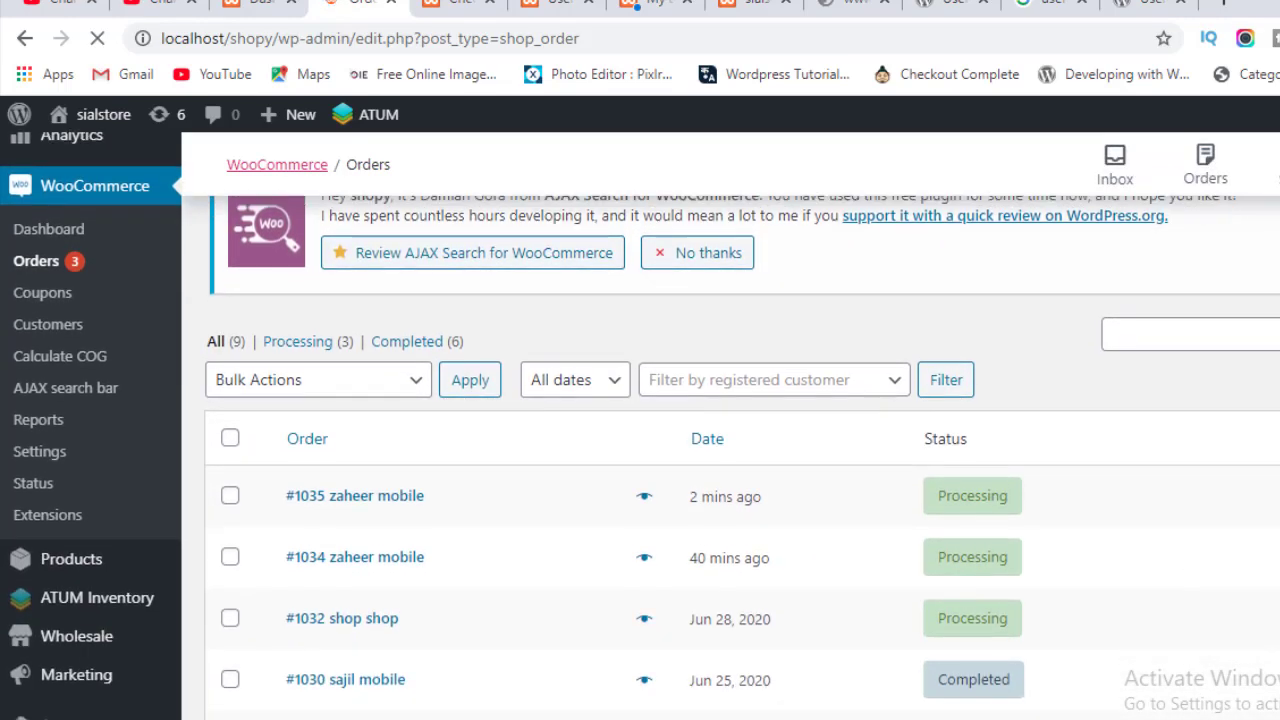
{"action": "mouse_move", "coordinate": [963, 502]}
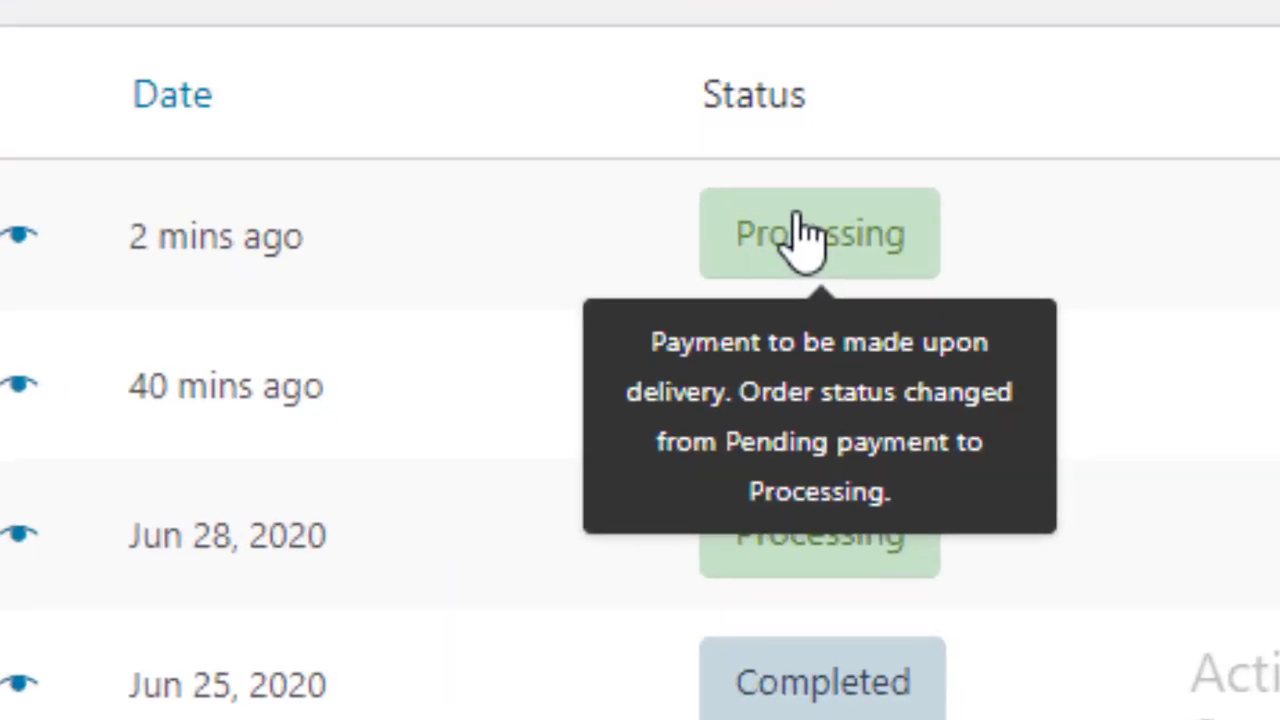
Open the newest order's details and set its status to Completed.
{"action": "left_click", "coordinate": [800, 235]}
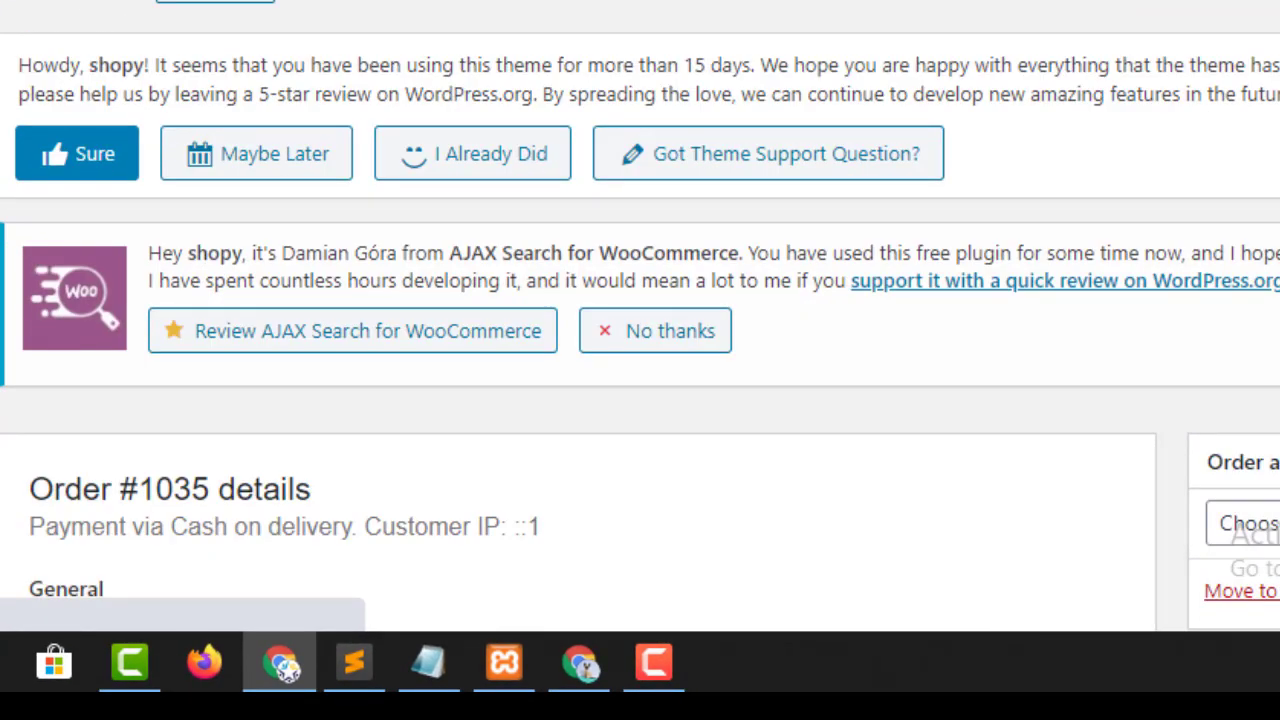
{"action": "left_click", "coordinate": [1242, 523]}
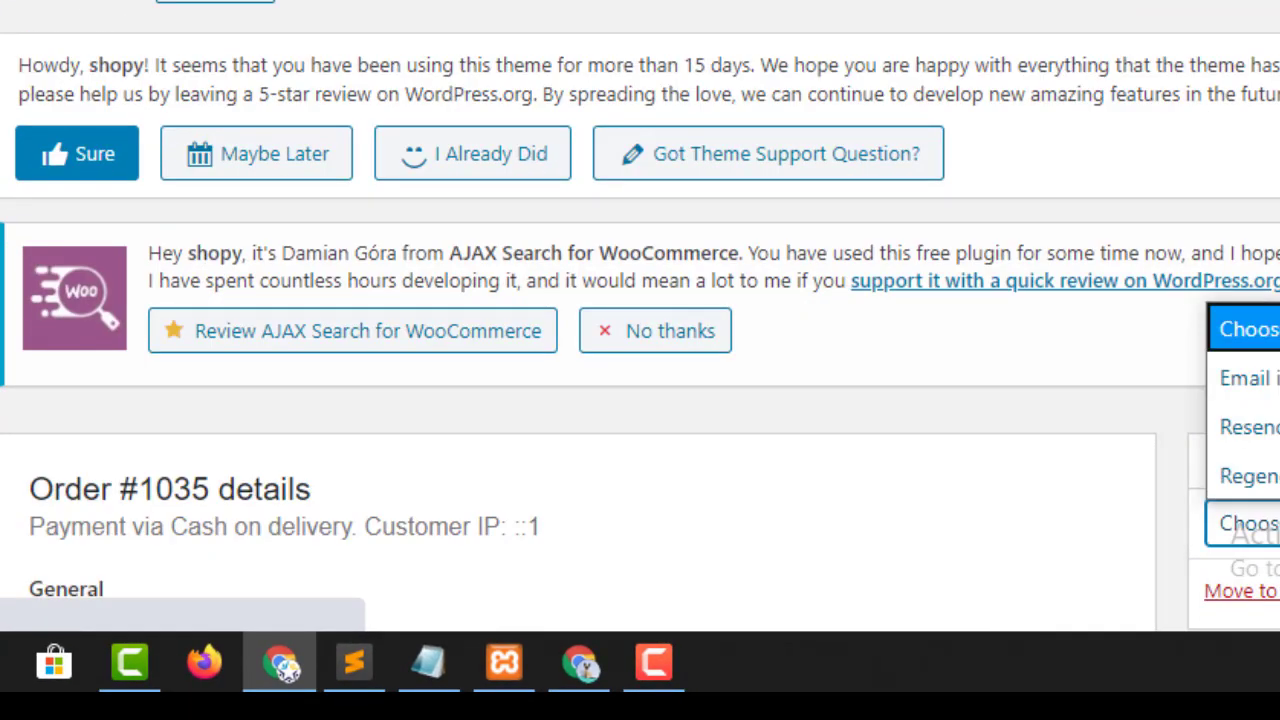
{"action": "scroll", "coordinate": [640, 330], "scroll_direction": "down", "scroll_amount": 5}
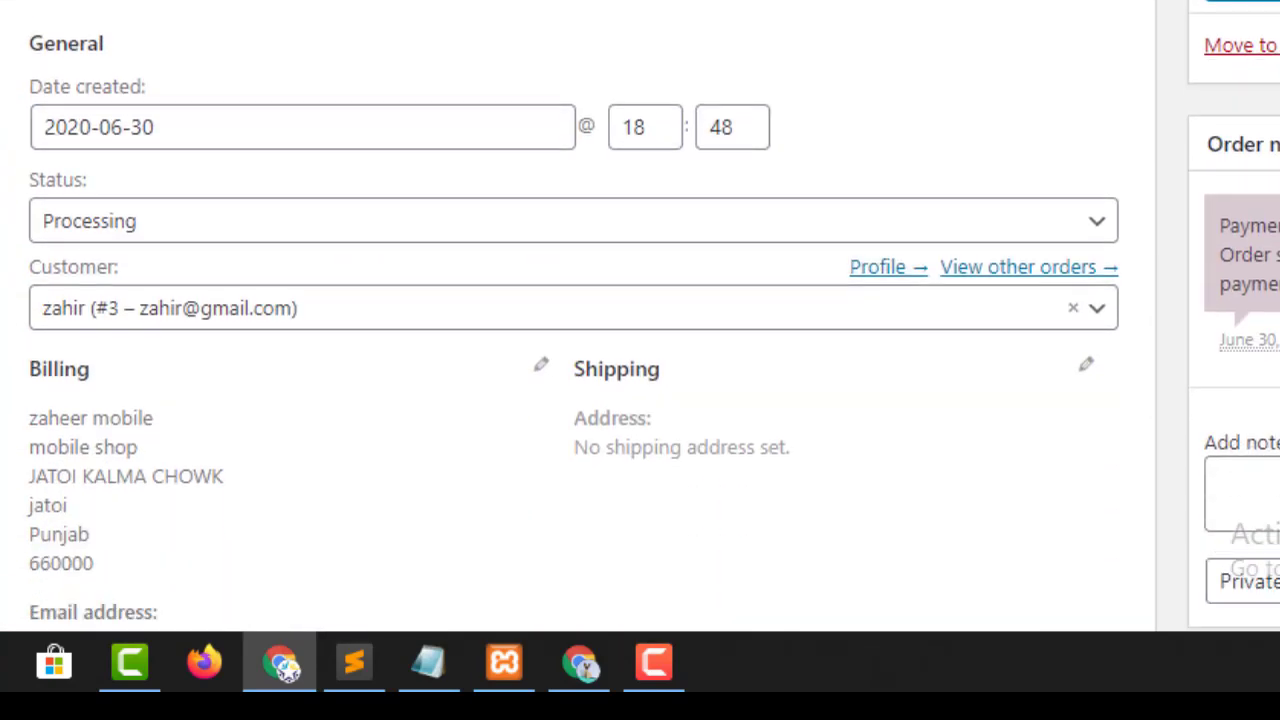
{"action": "left_click", "coordinate": [340, 232]}
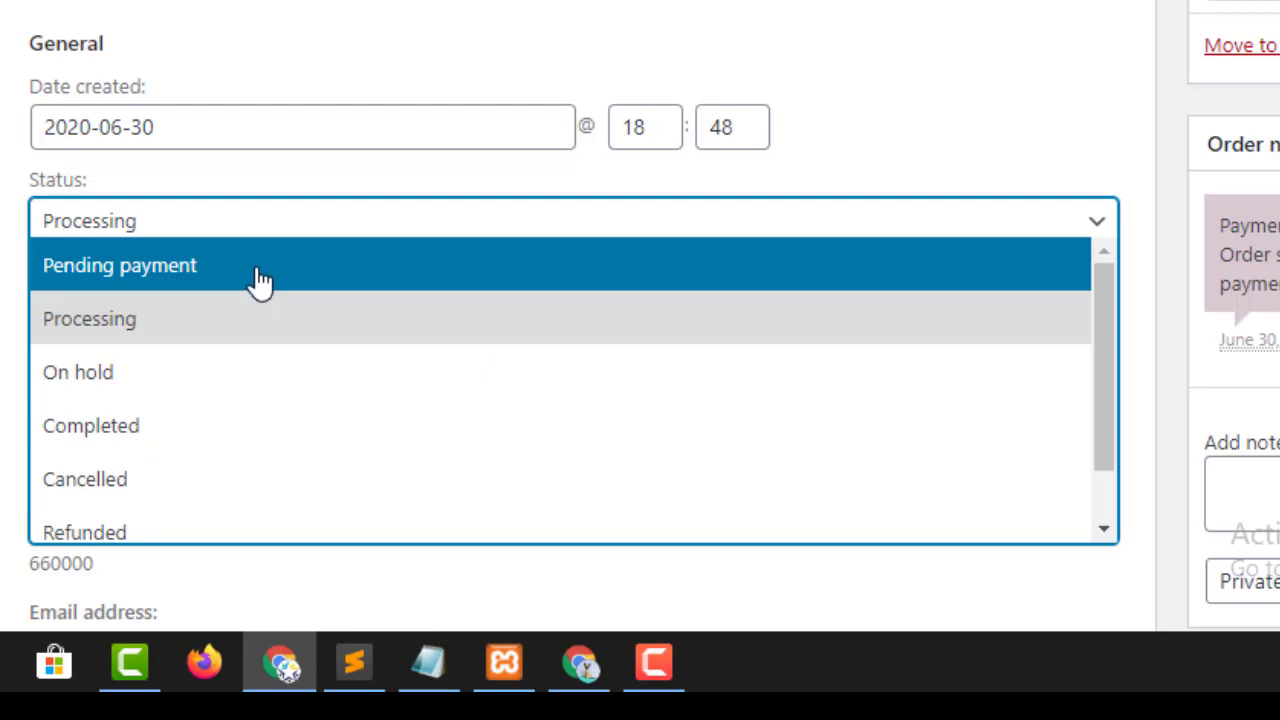
{"action": "left_click", "coordinate": [228, 440]}
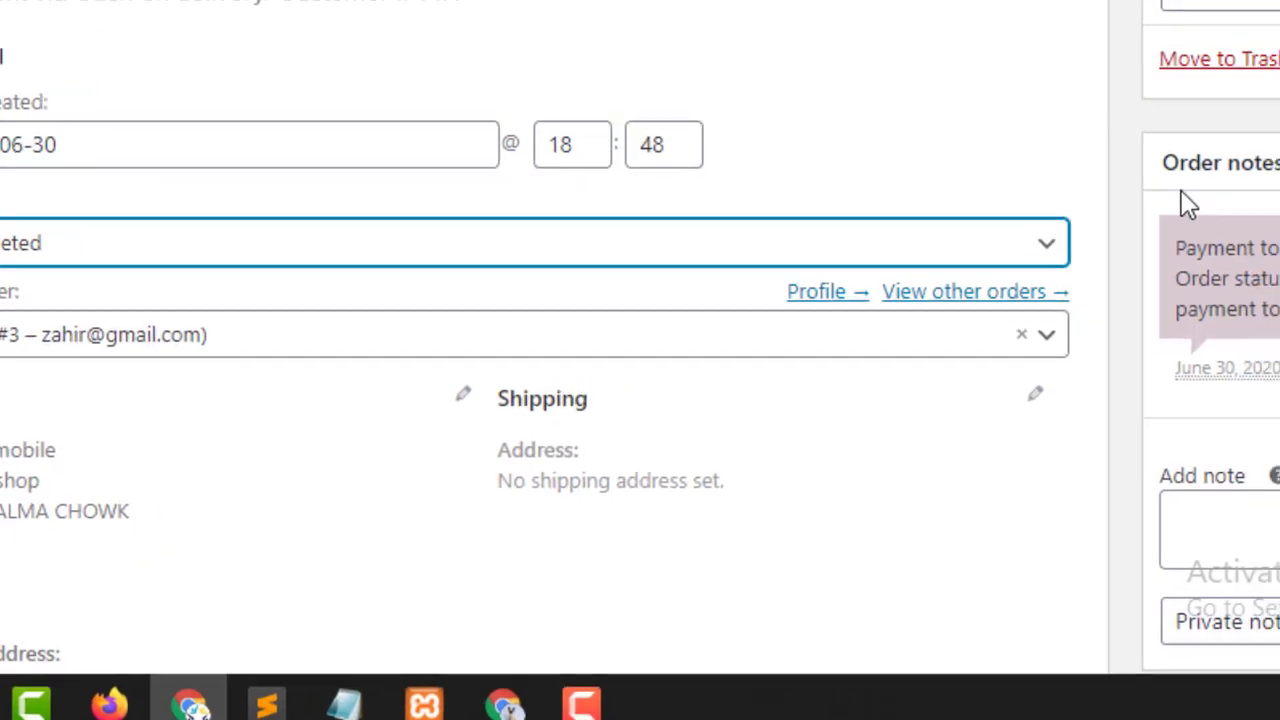